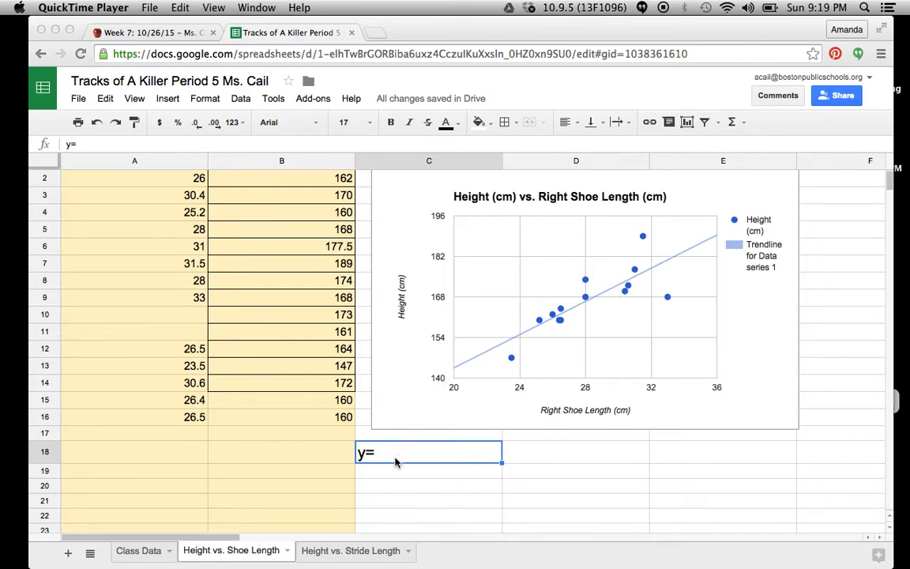
Open the Height vs. Right Shoe Length chart's customization settings and set the trendline label to Use equation.
scroll(610, 327, "up", 1)
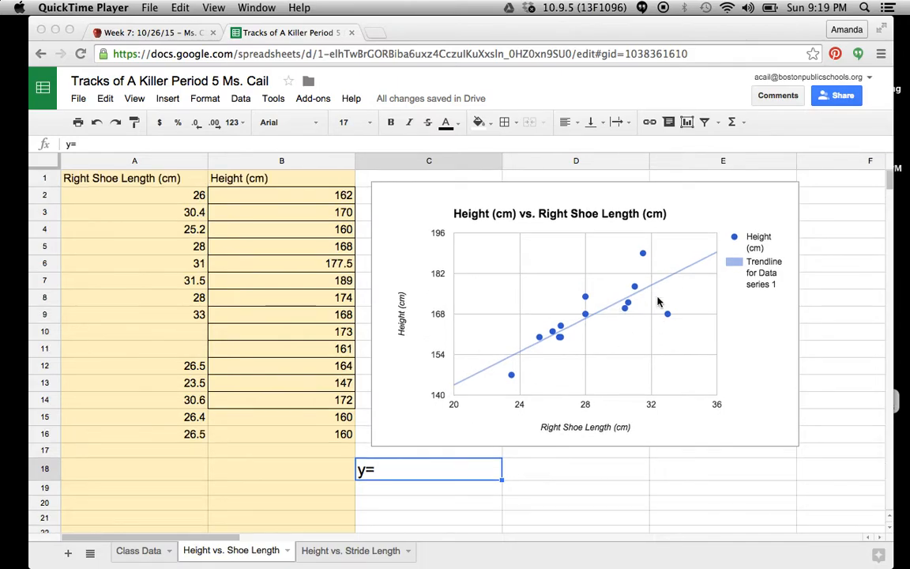
left_click(791, 192)
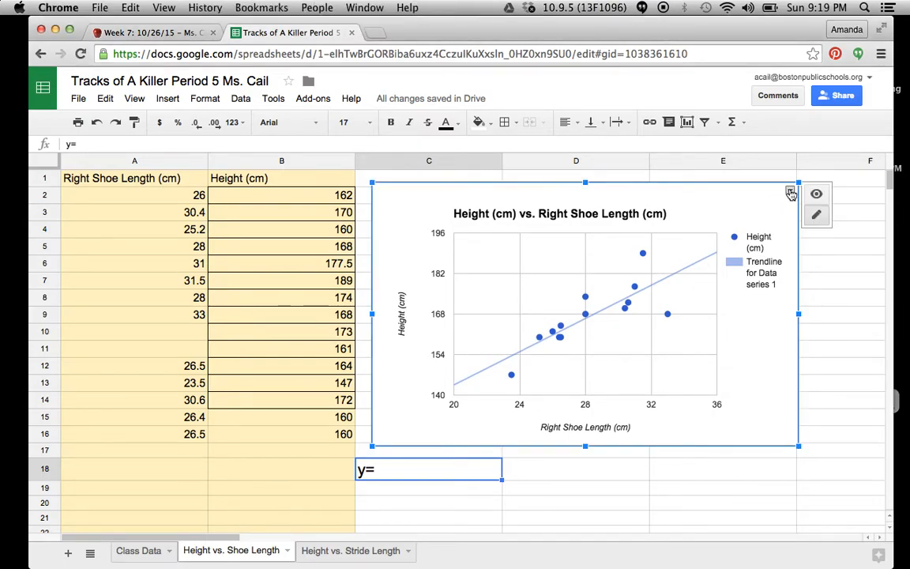
left_click(790, 191)
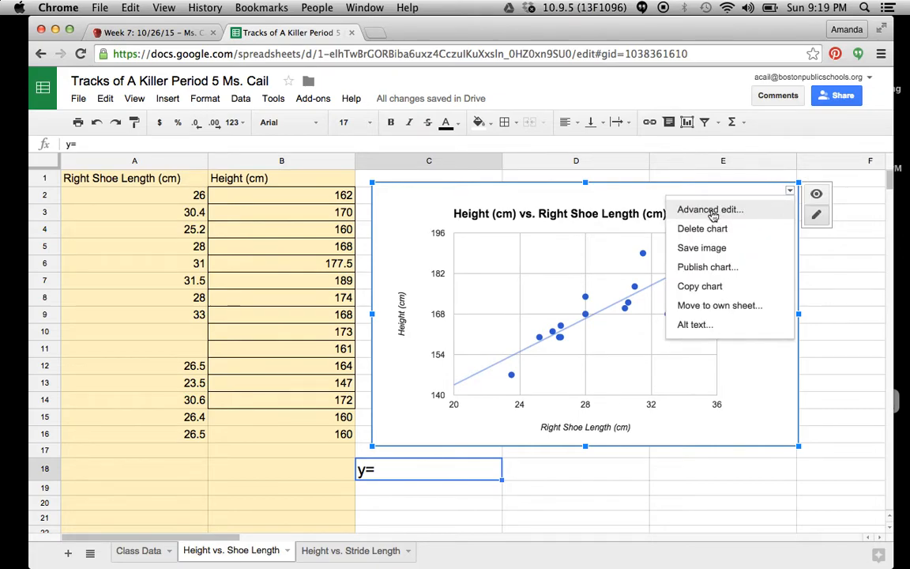
left_click(713, 211)
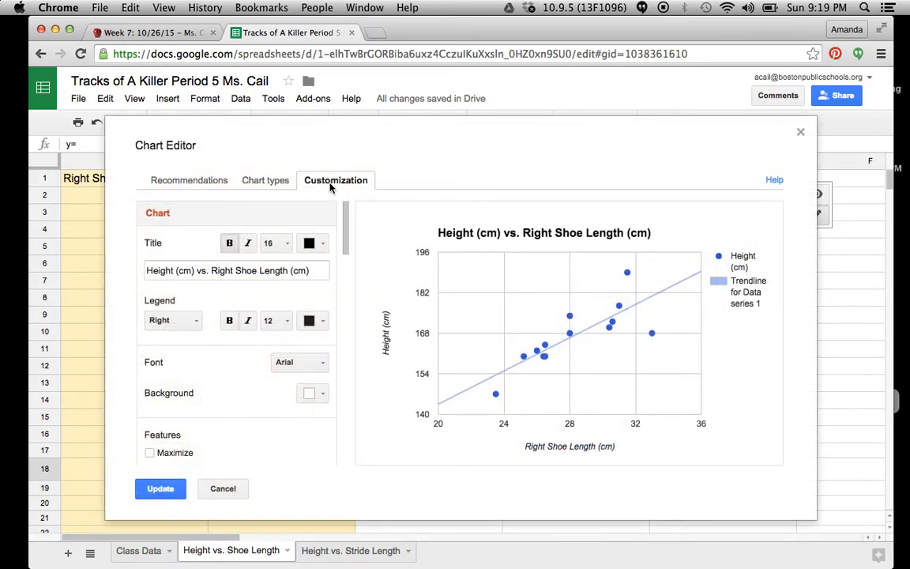
scroll(278, 269, "down", 10)
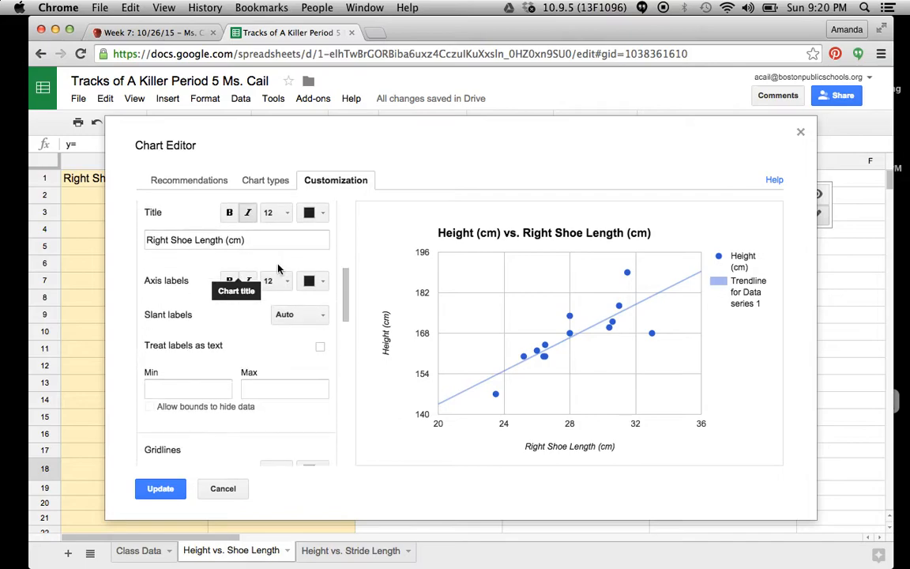
scroll(278, 269, "down", 10)
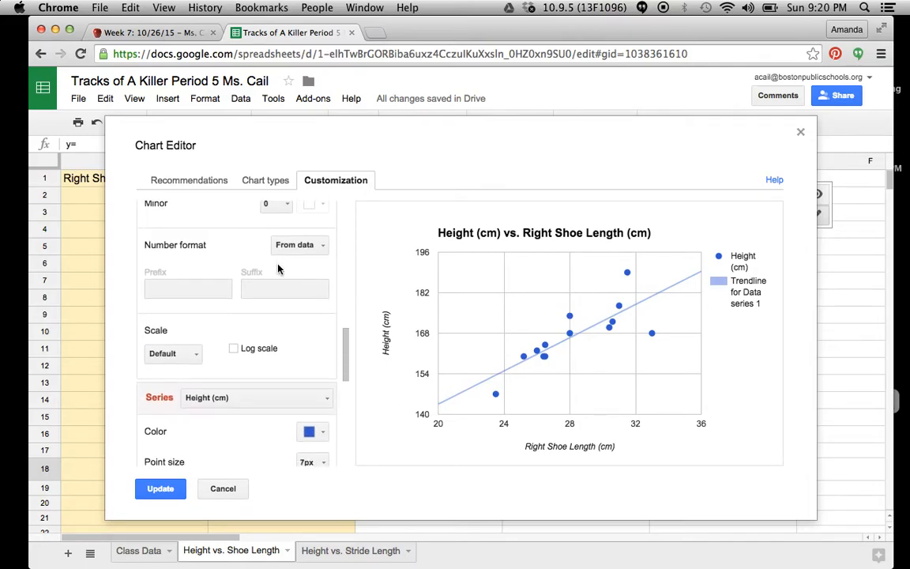
scroll(279, 269, "down", 10)
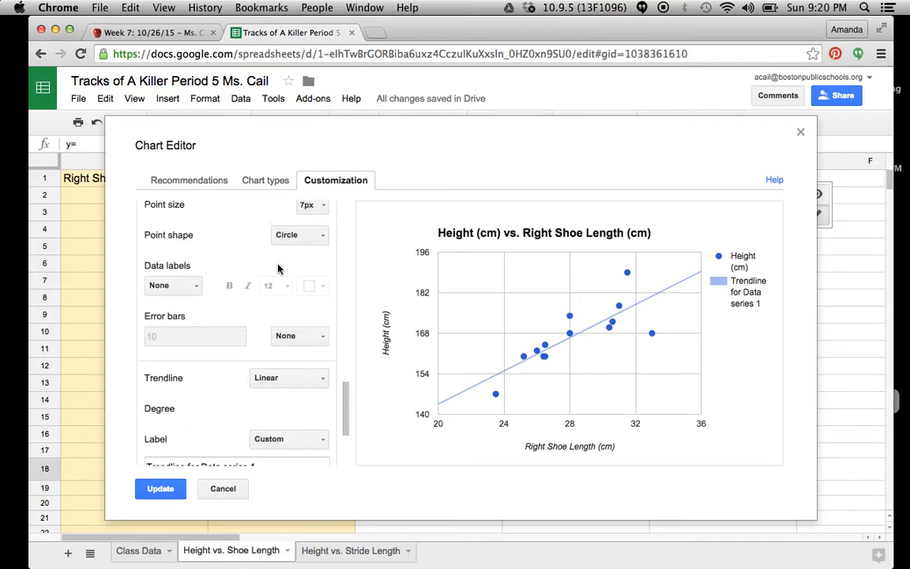
scroll(279, 269, "down", 5)
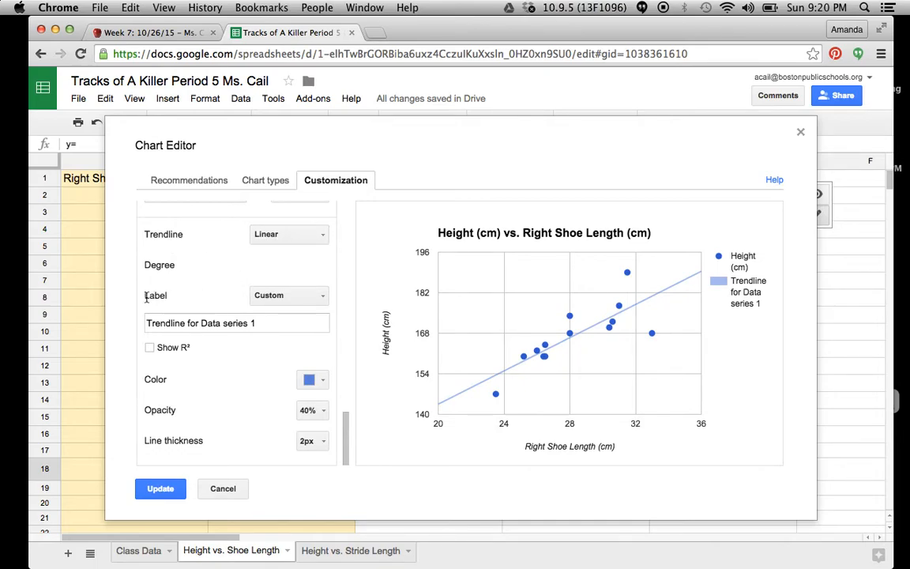
left_click(289, 296)
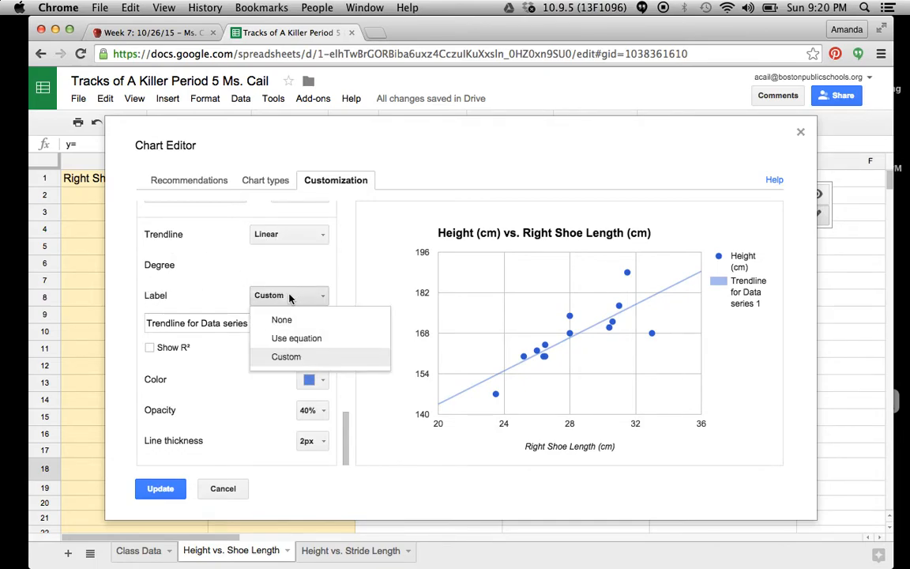
left_click(286, 340)
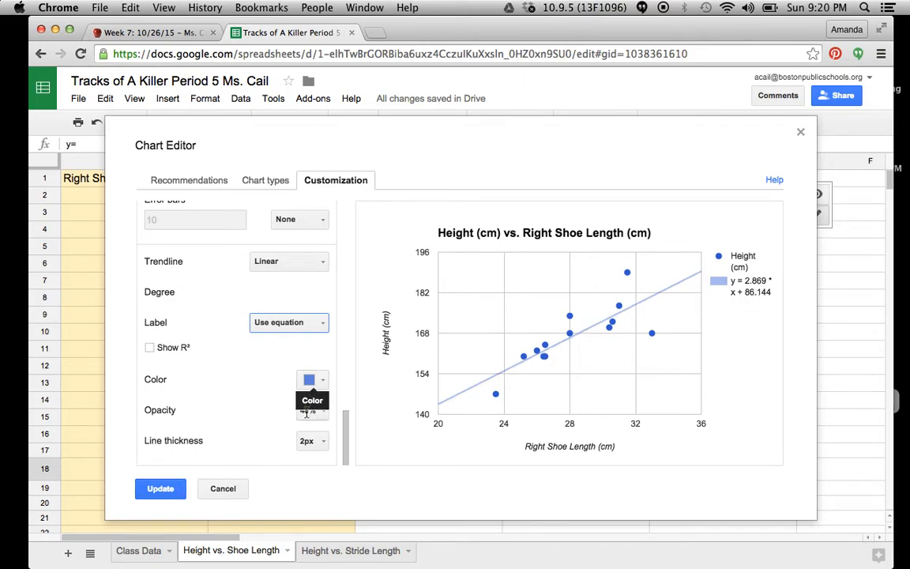
Set the trendline's line thickness to 4px and apply the changes to the chart.
left_click(312, 444)
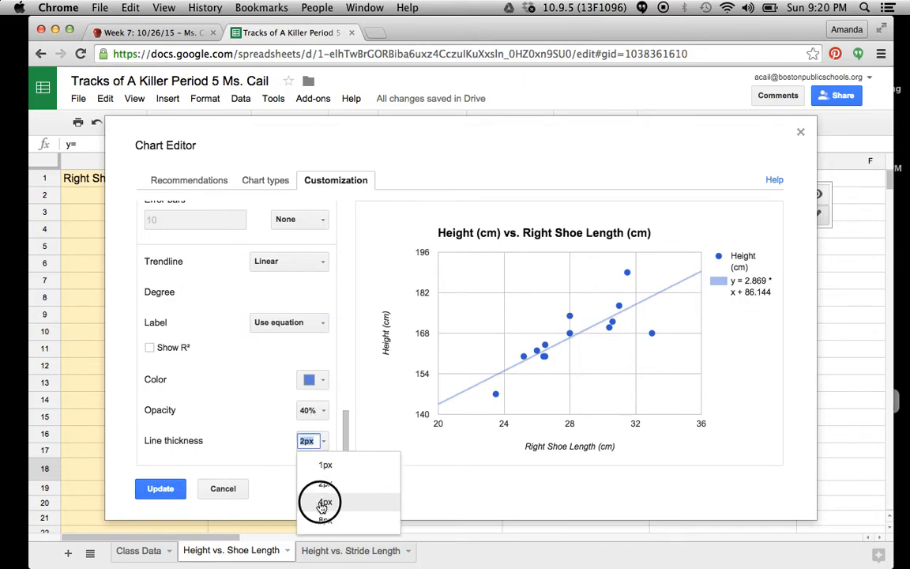
left_click(315, 450)
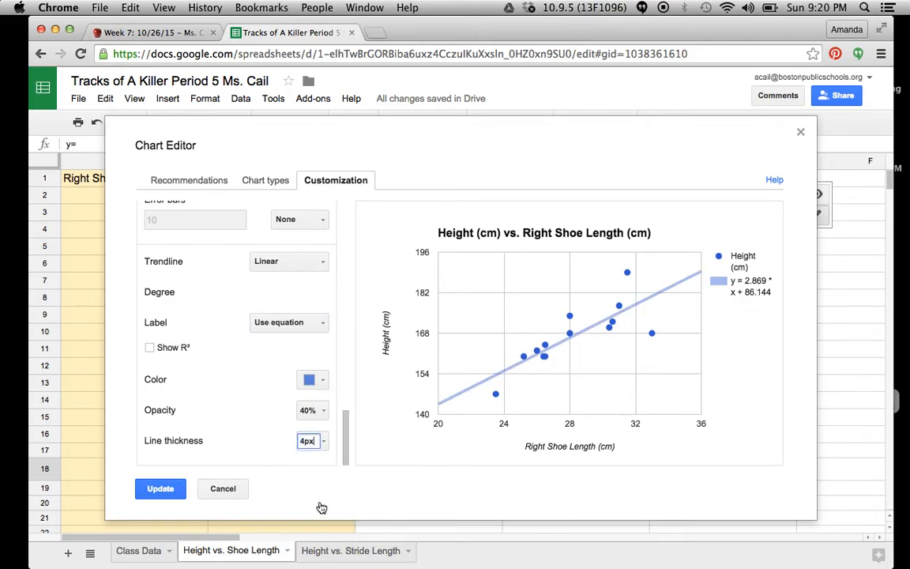
left_click(161, 489)
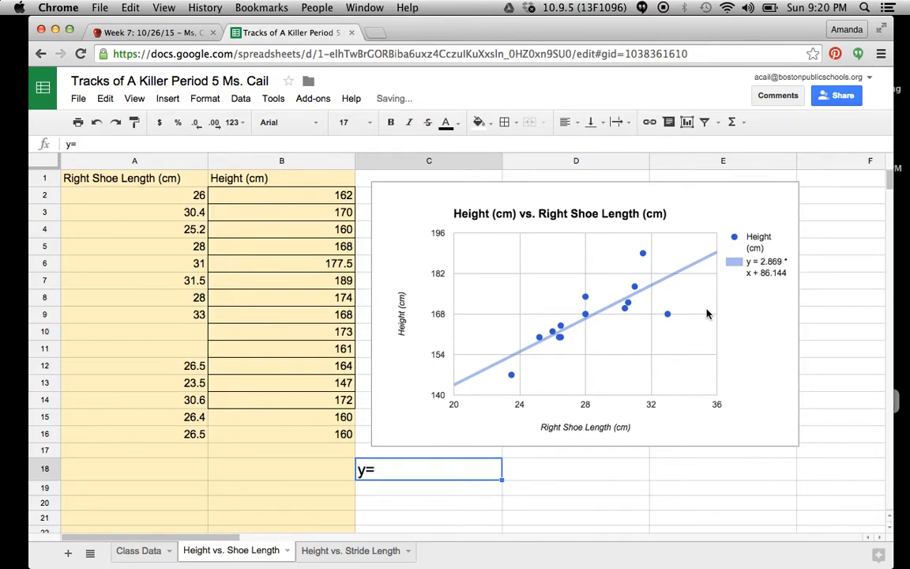
Complete the equation in cell C18 so it reads y=2.869 * x + 86.144.
left_click(368, 468)
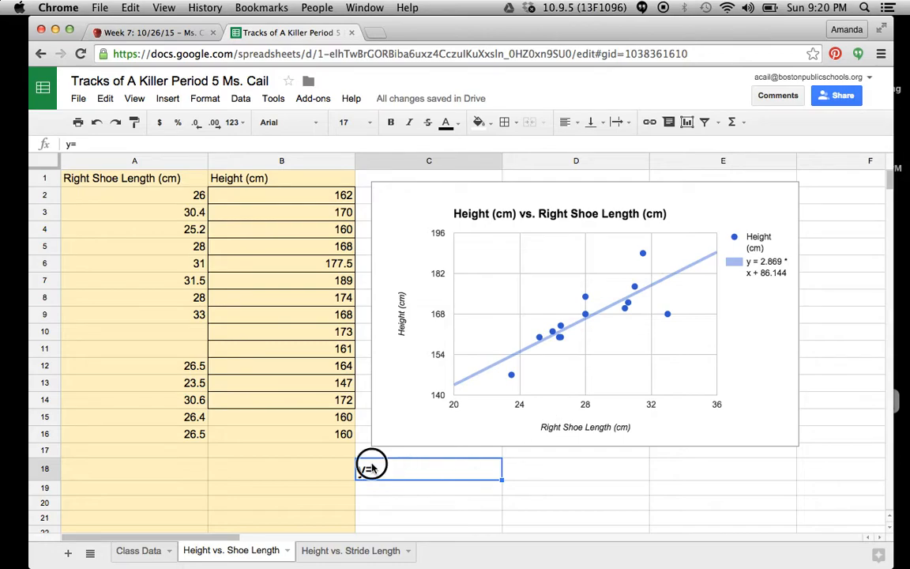
left_click(380, 468)
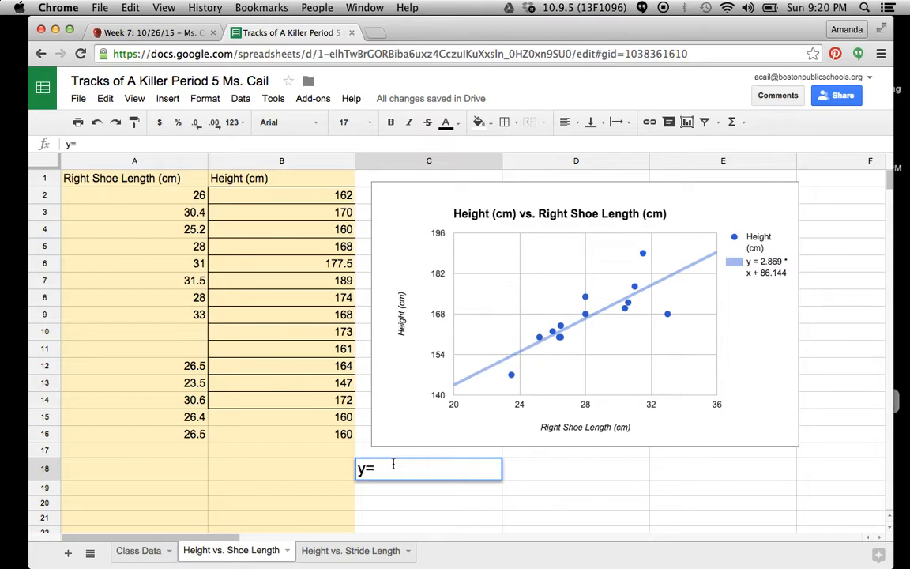
type("2.869")
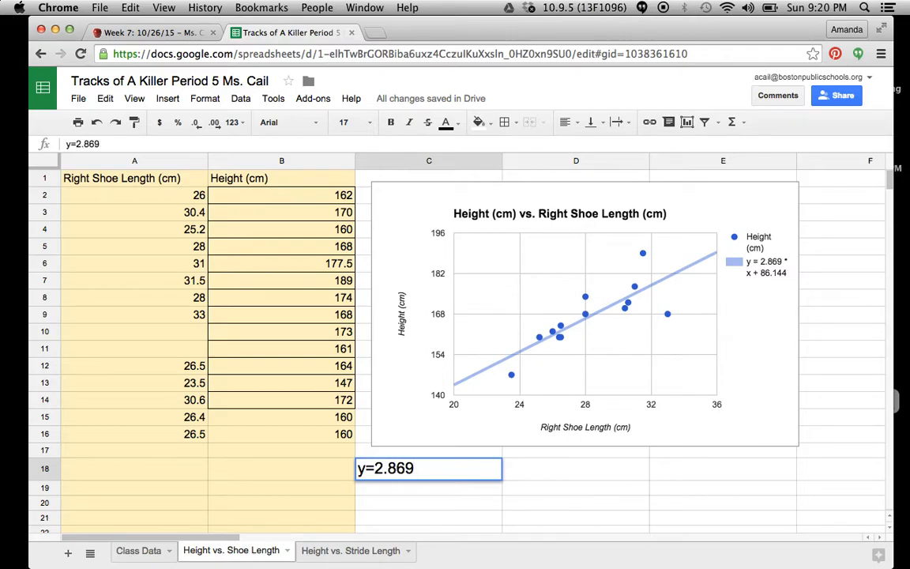
type(" * x + 86")
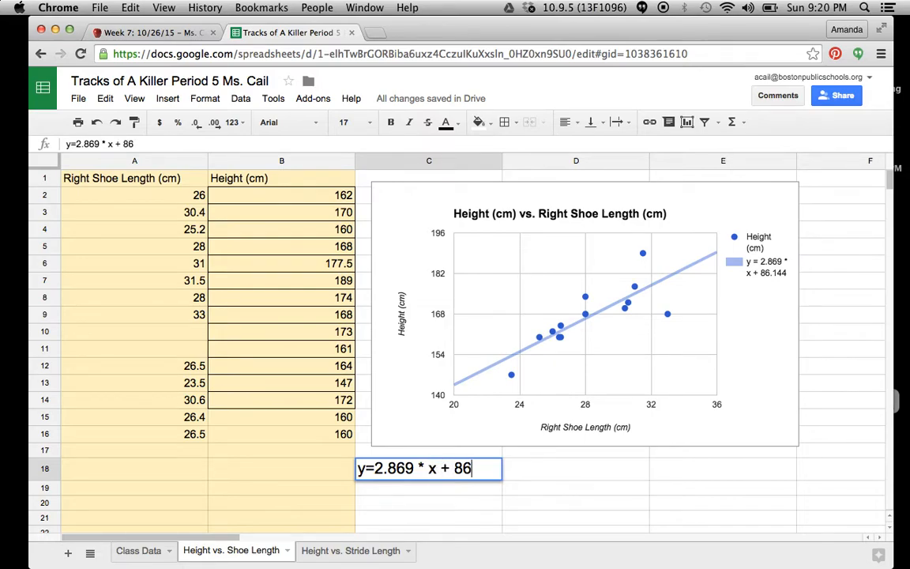
type(".144")
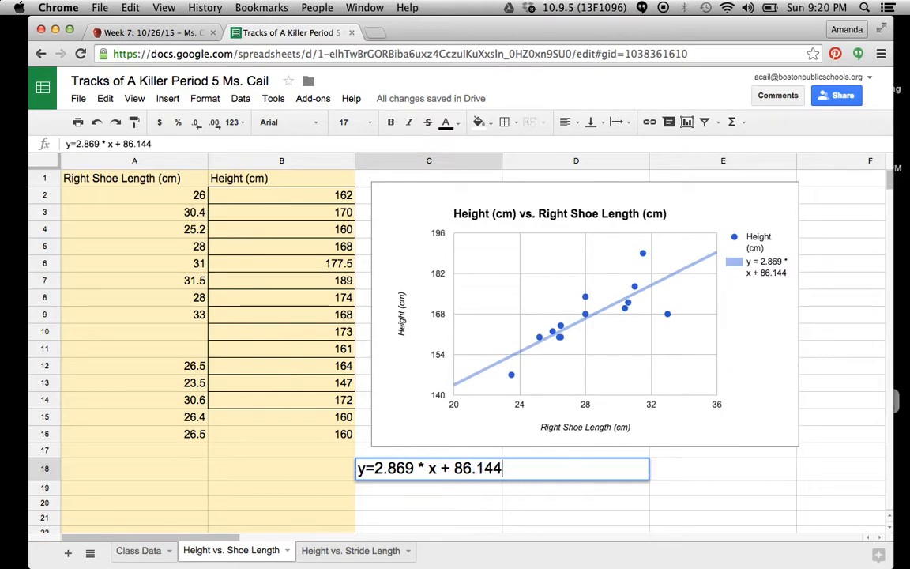
key("Return")
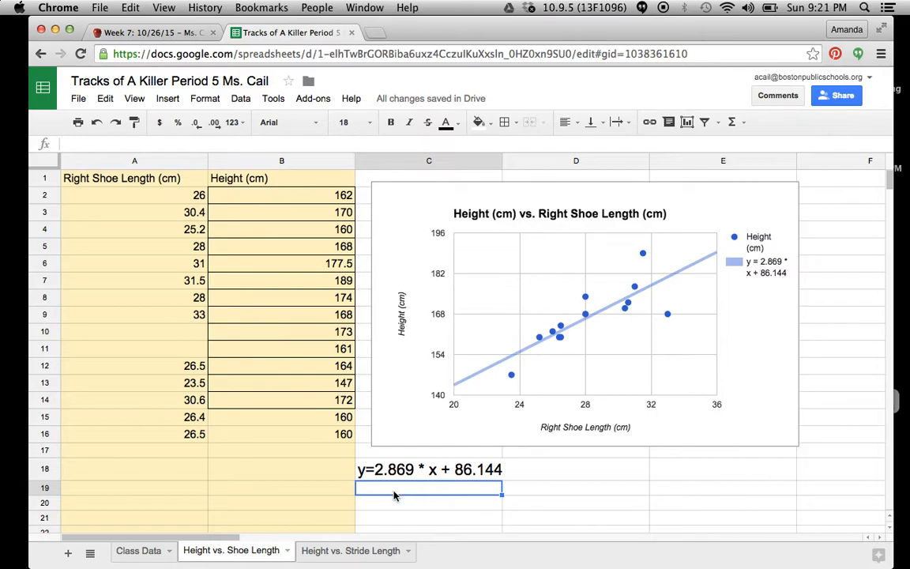
Enter the header Name in C19 and the person's title and surname below it in C20.
key("Return")
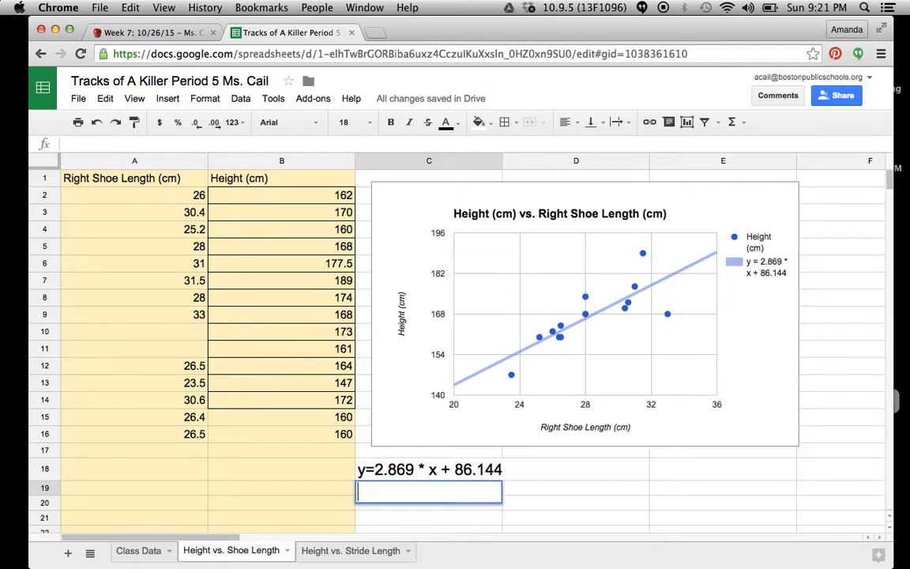
type("Name")
key("Return")
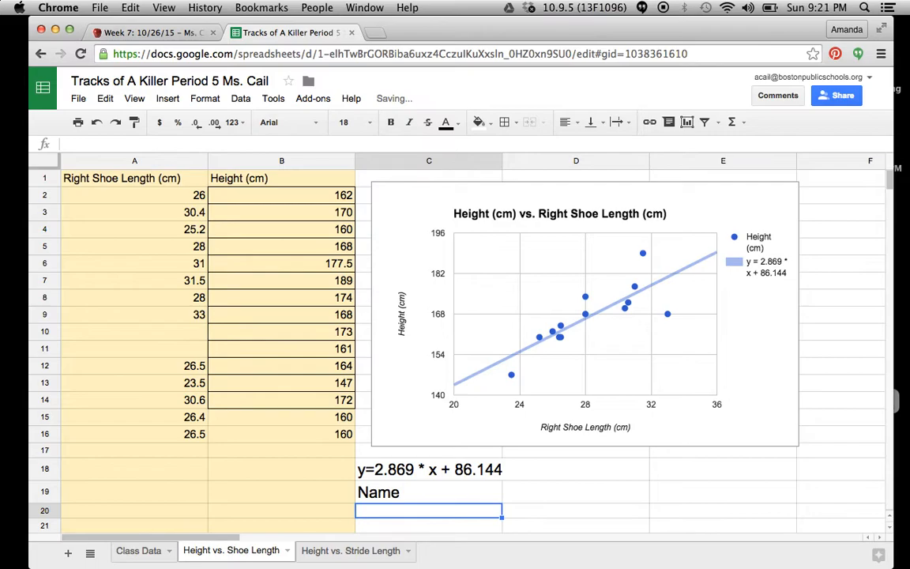
type("Mr. ")
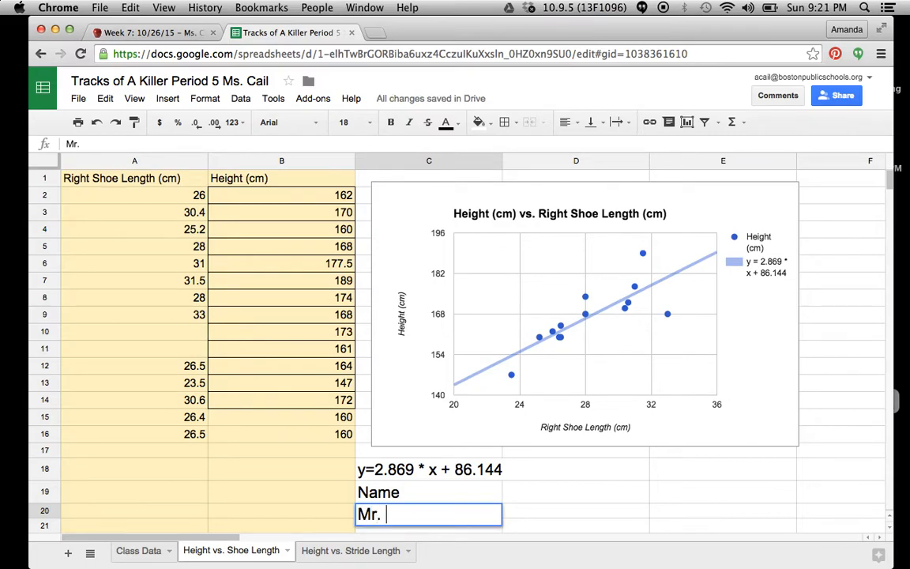
type("Thomas")
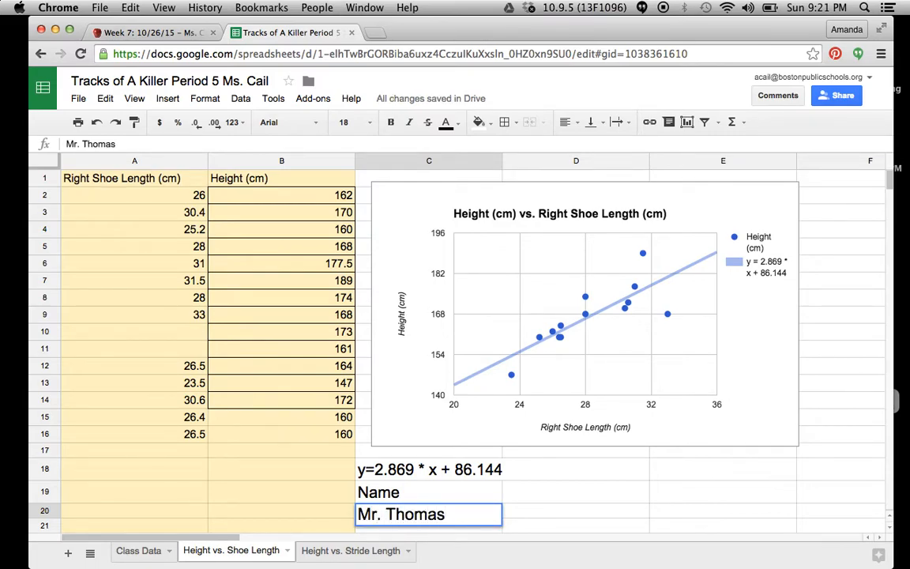
Add the header Shoe Length in D19 and enter 30 beneath it in D20.
key("Up")
key("Right")
type("S")
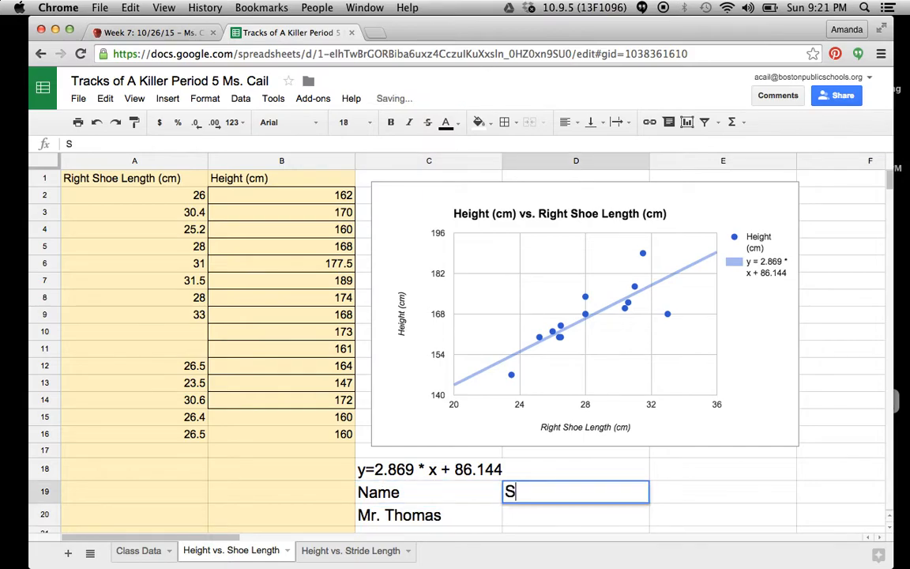
type("hoe Length")
key("Return")
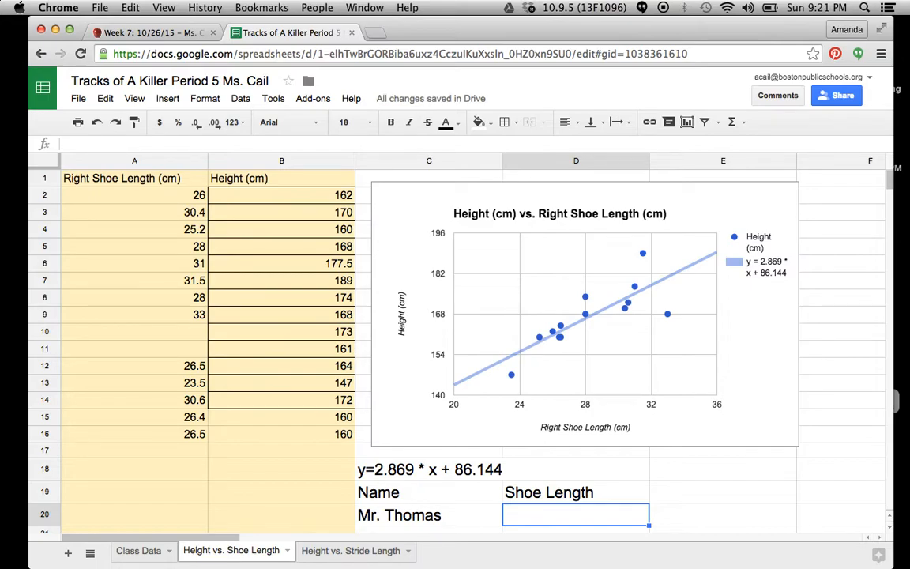
type("20")
key("BackSpace")
key("BackSpace")
type("30")
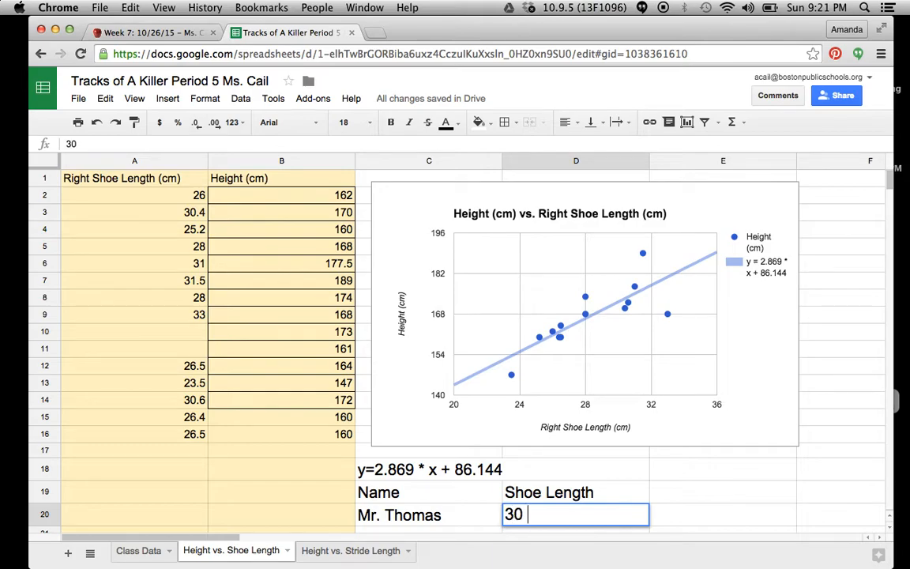
key("Up")
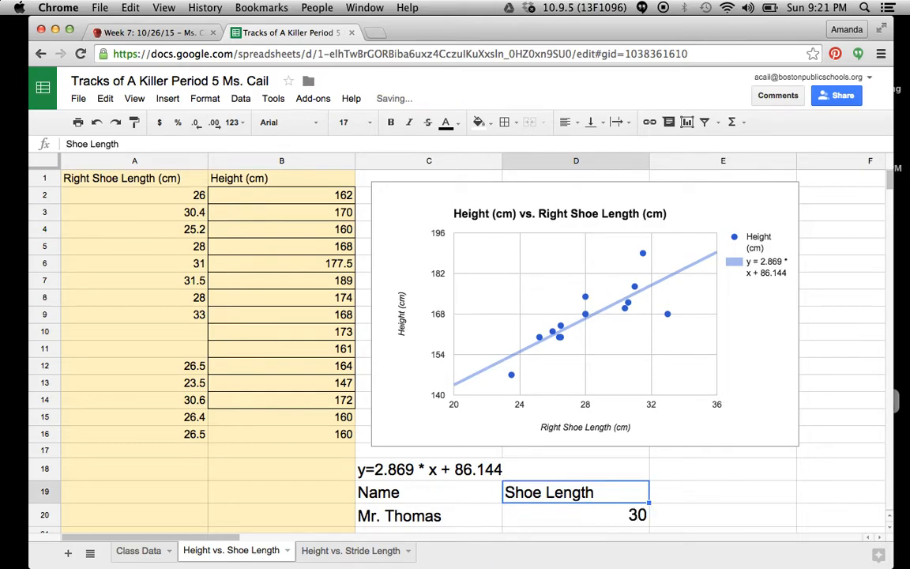
Append the unit (cm) to the Shoe Length header in D19.
double_click(598, 495)
type("9")
key("BackSpace")
type("(cm)")
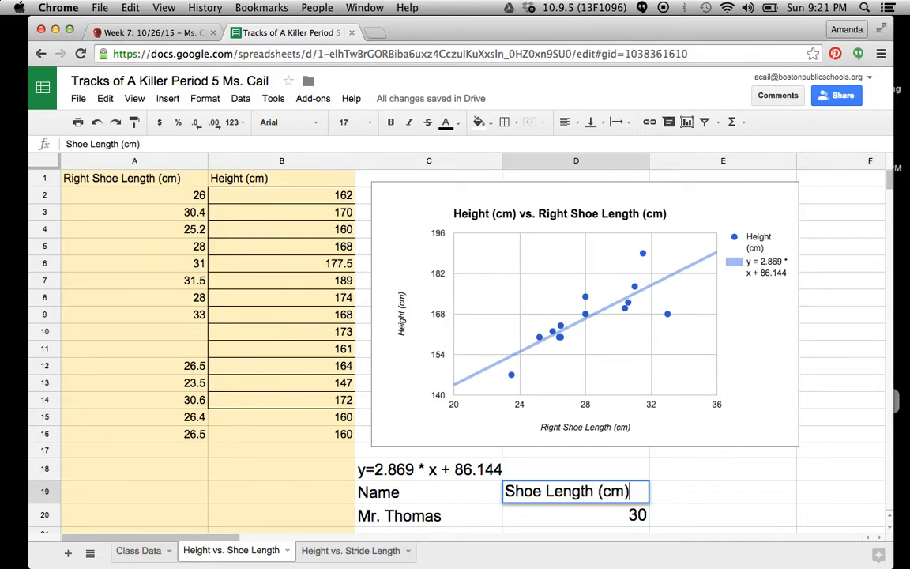
key("Return")
Add the header Height (cm) in cell E19.
left_click(673, 495)
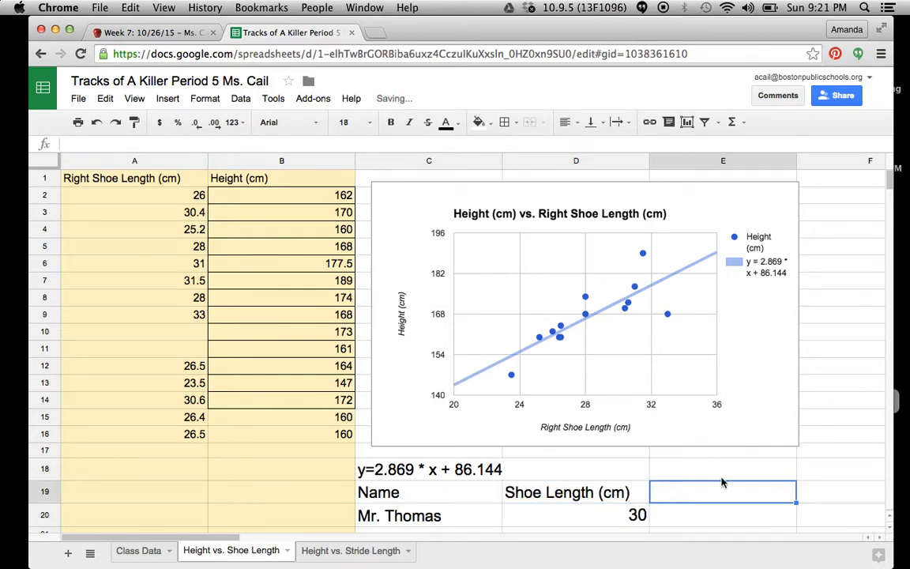
type("Height (cm)")
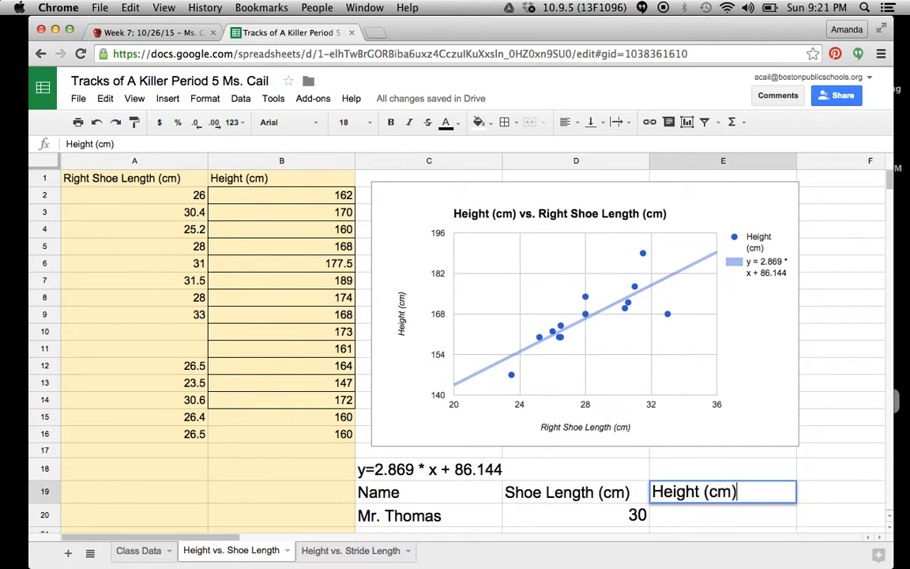
key("Return")
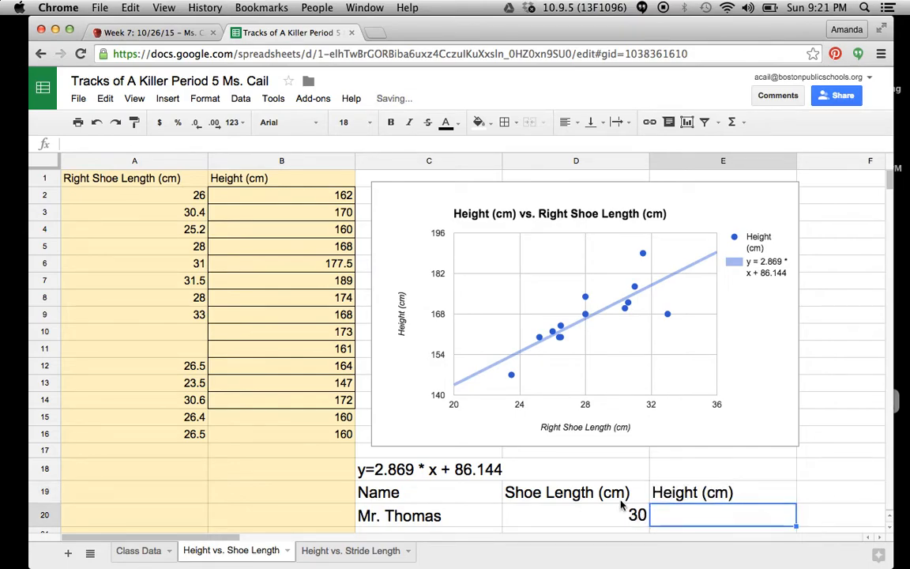
Calculate the height in E20 from the trendline equation with the formula =2.869*D20+86.144.
scroll(622, 504, "down", 3)
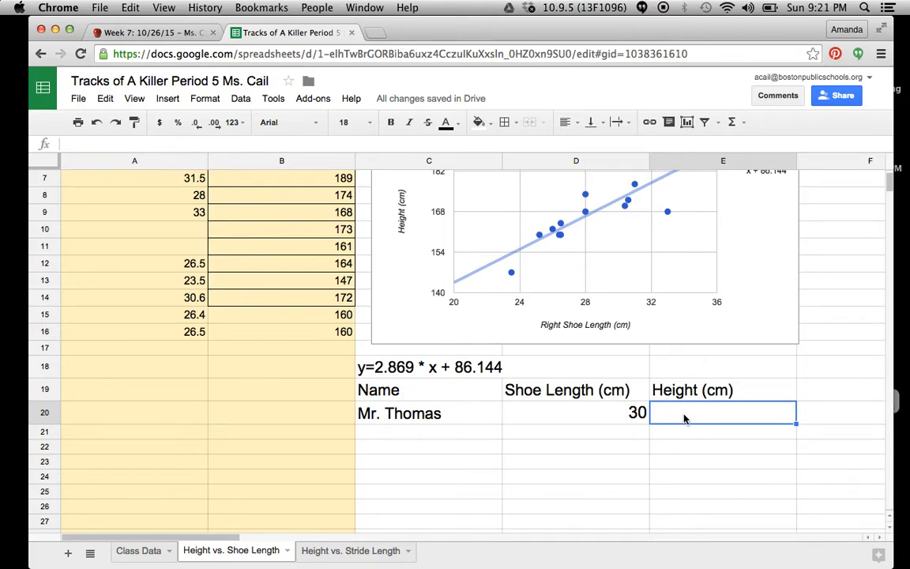
left_click(420, 368)
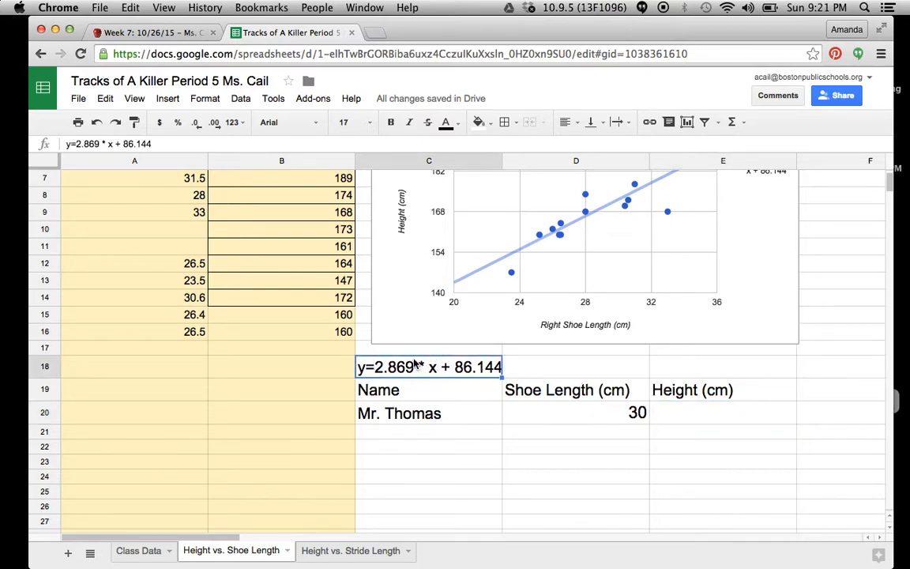
left_click(689, 425)
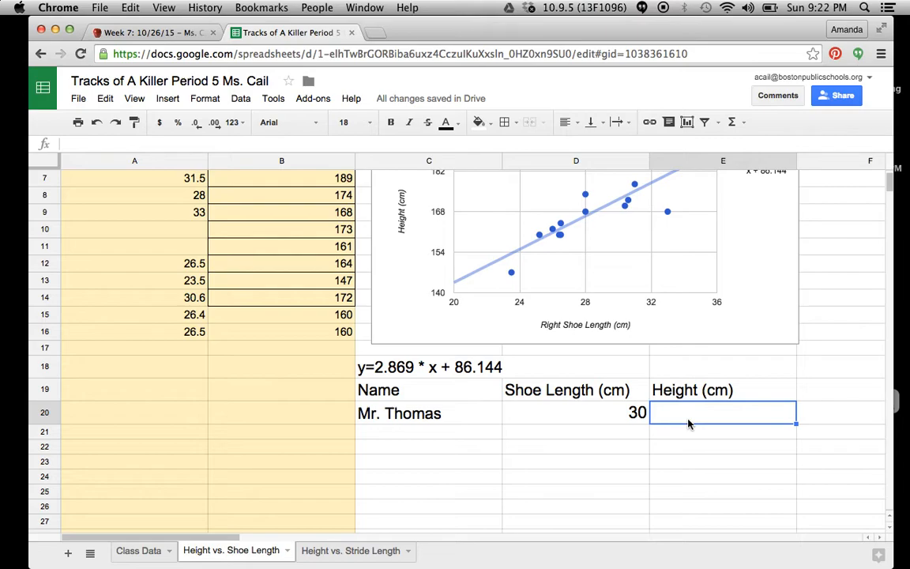
type("=")
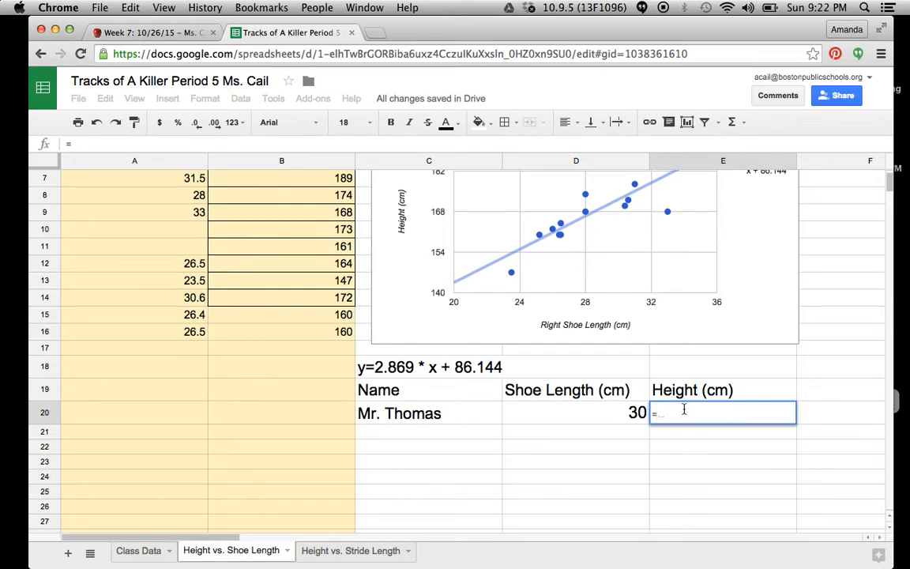
type("2.869")
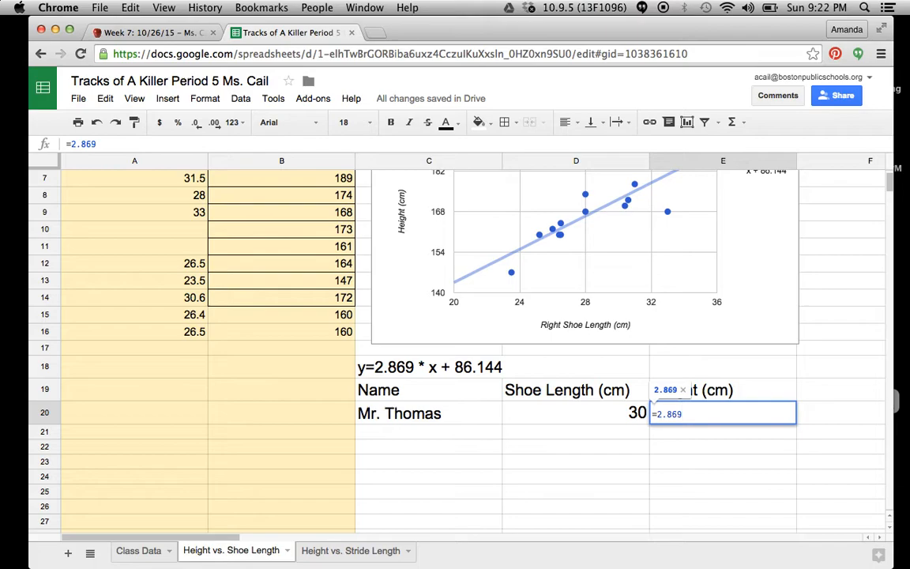
type("*")
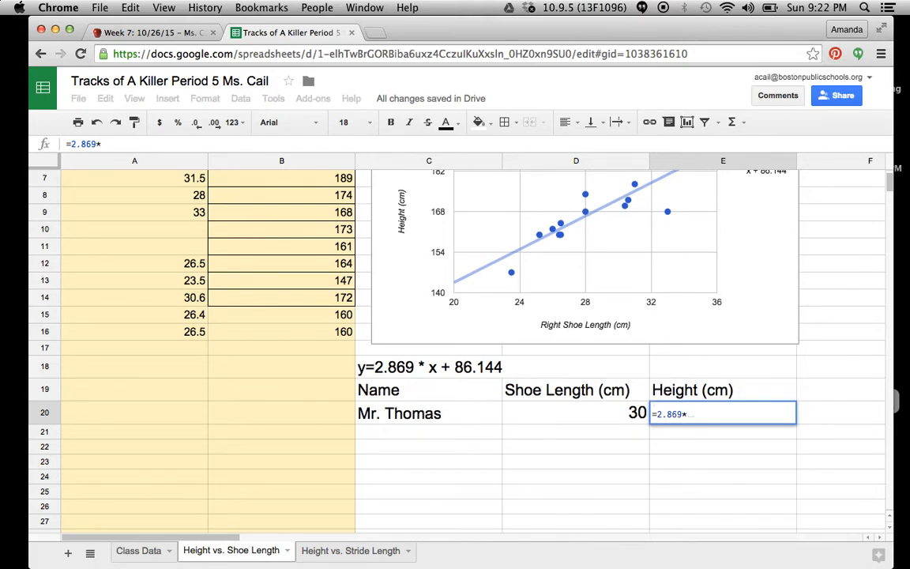
left_click(615, 414)
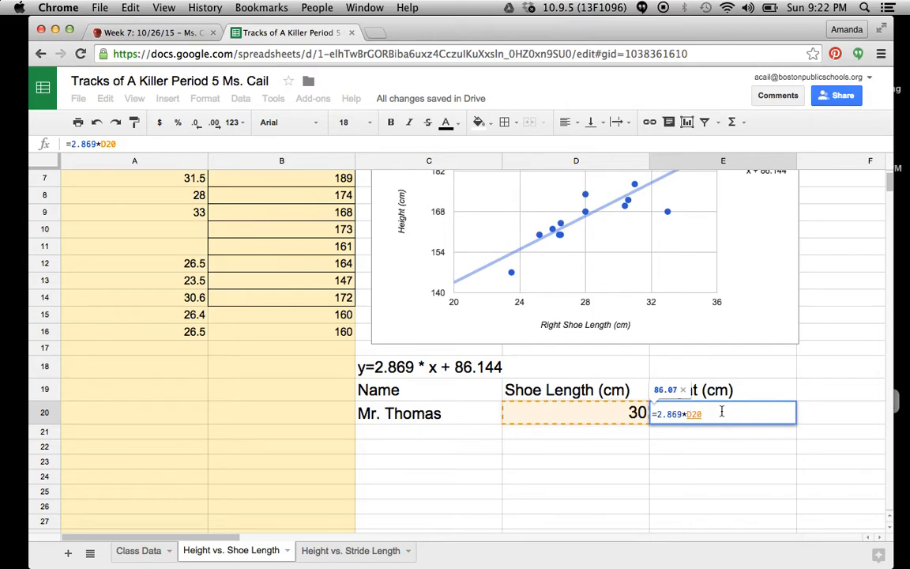
type("+")
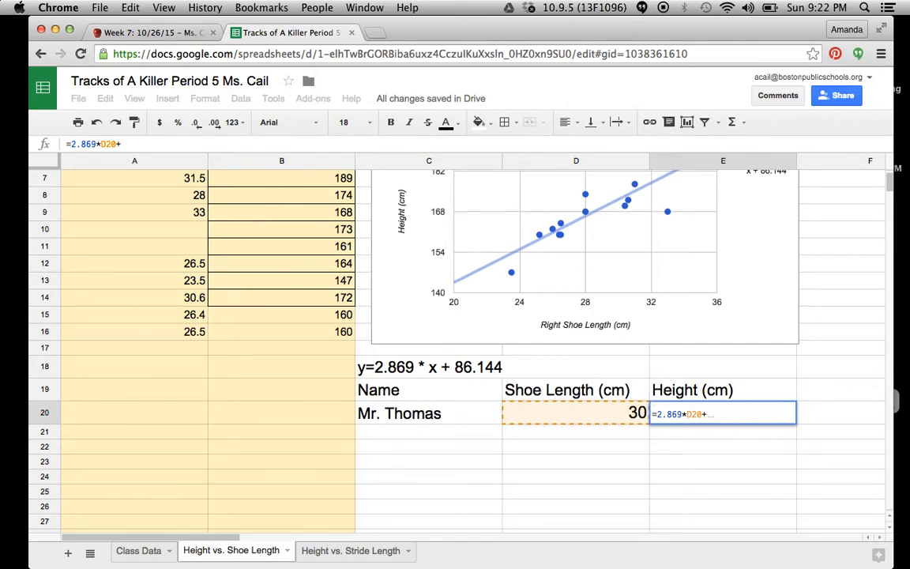
type("86")
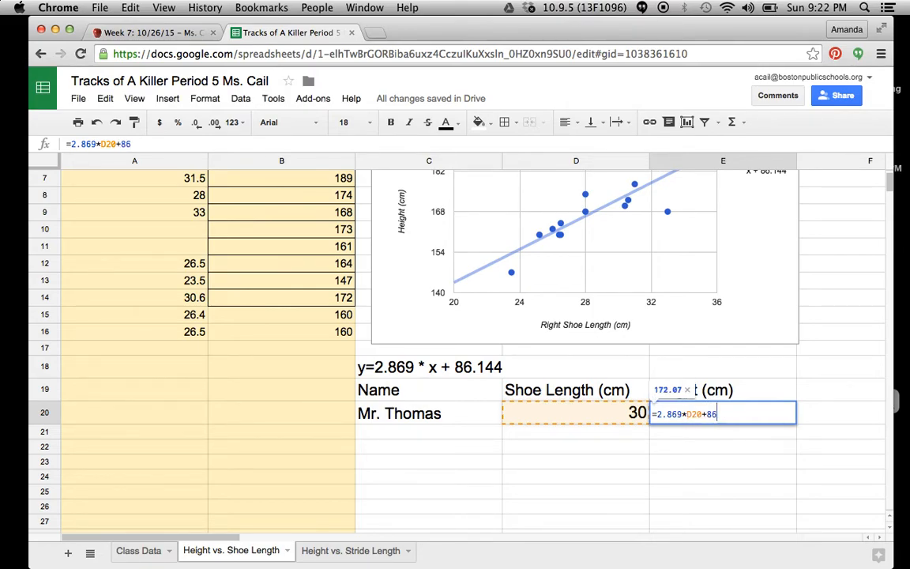
type(".144")
key("Return")
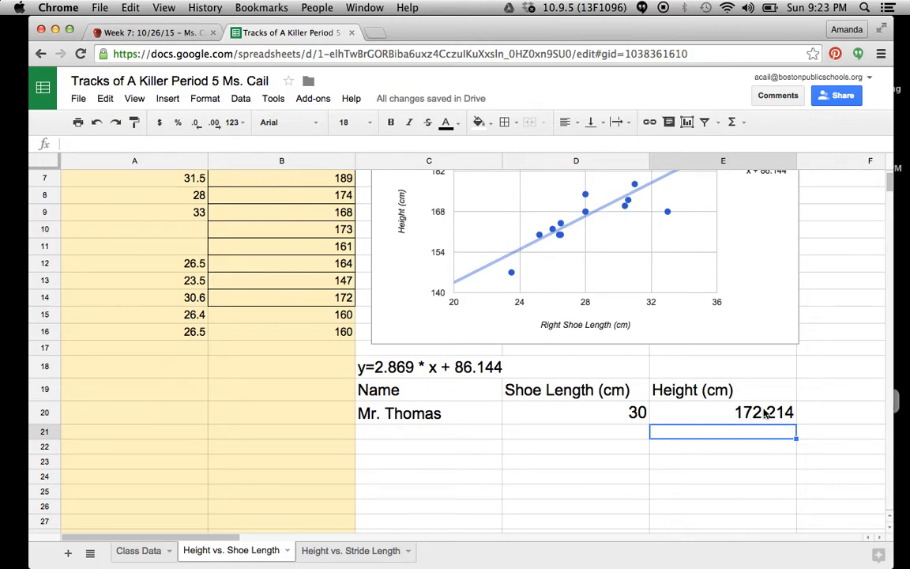
Add the header Height (in) in cell F19, beside the Height (cm) header.
scroll(708, 453, "right", 5)
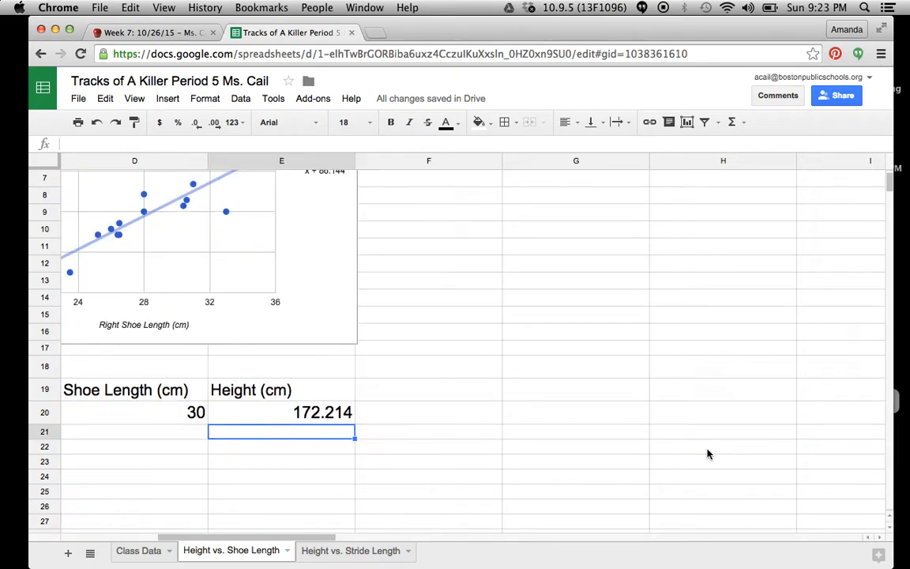
scroll(339, 422, "left", 3)
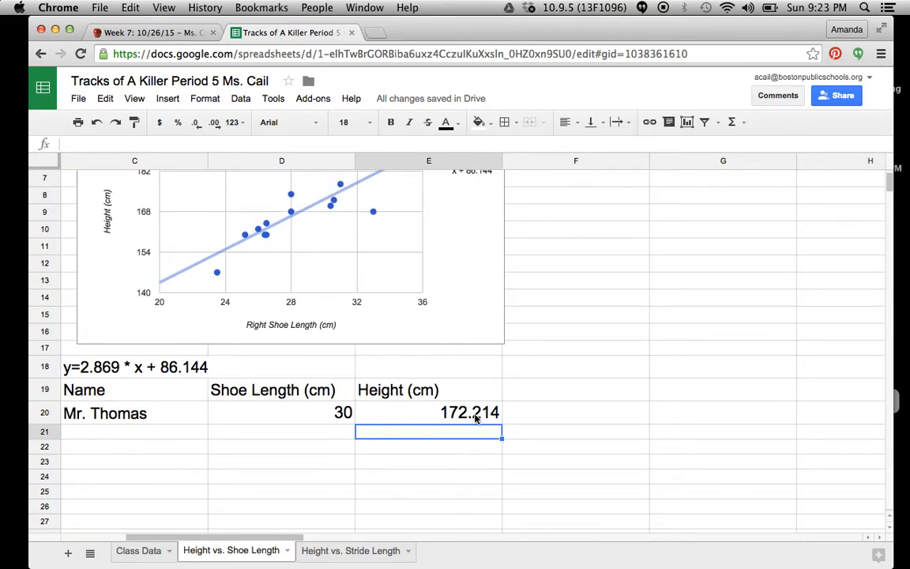
left_click(482, 412)
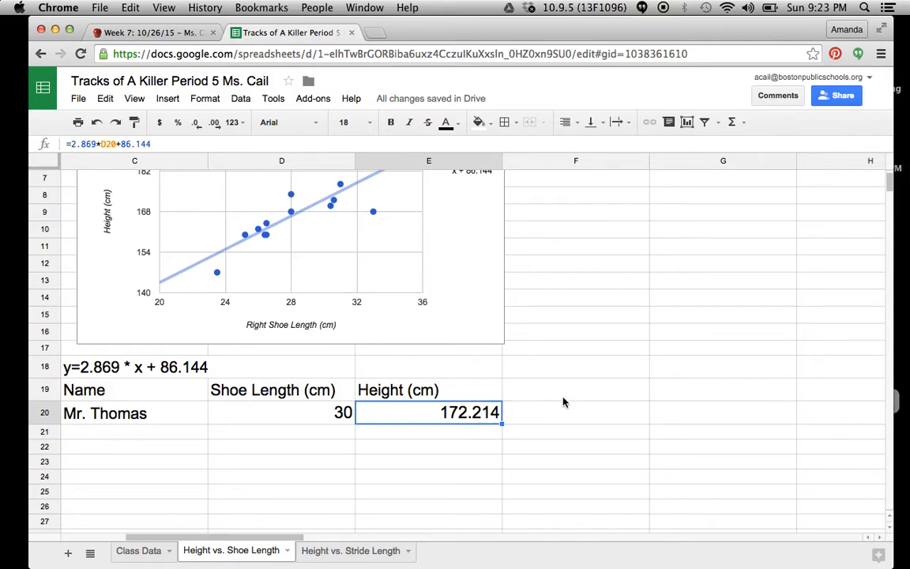
left_click(565, 399)
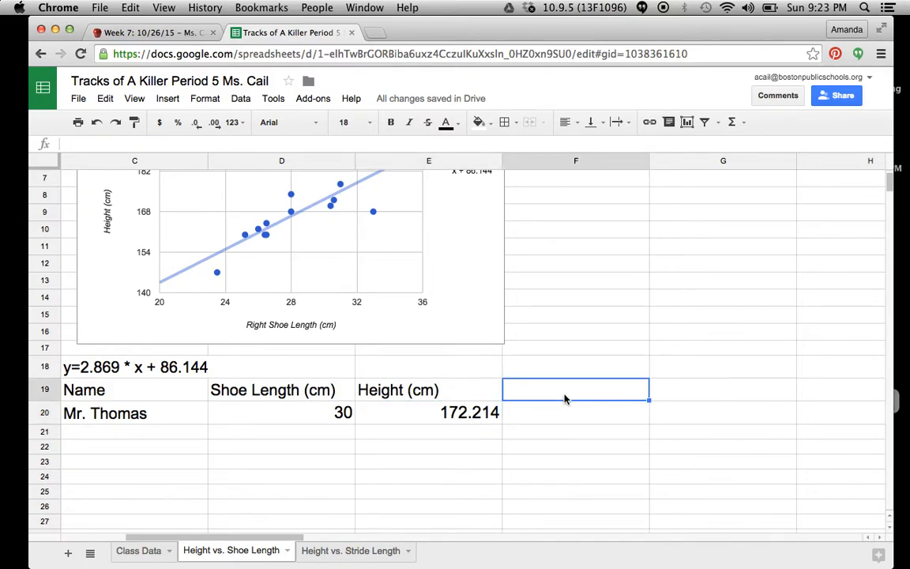
type("Height ")
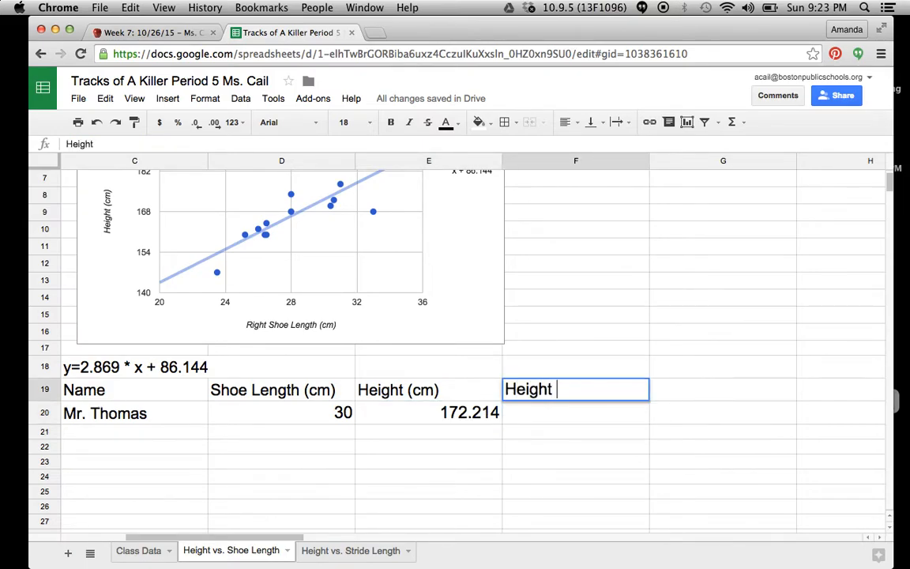
type("(in)")
key("Return")
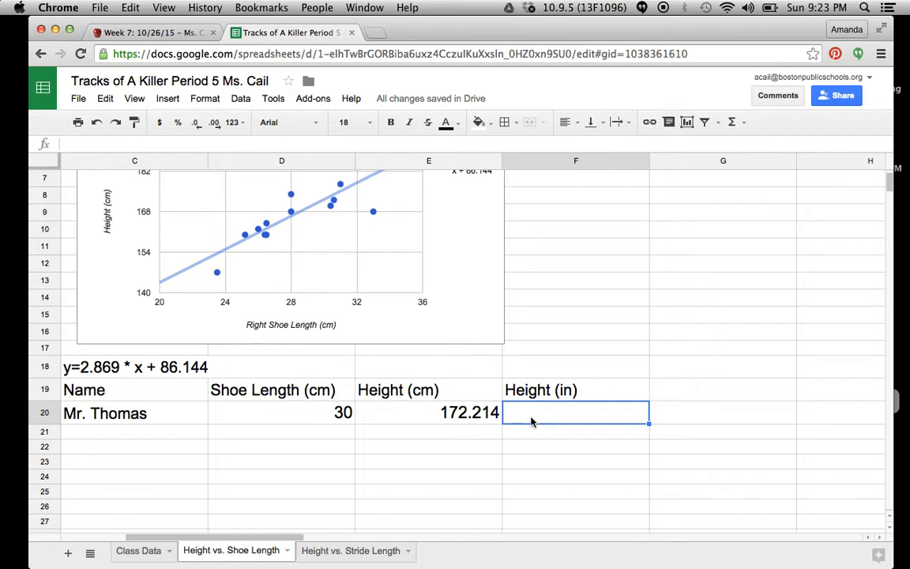
Convert the height in centimetres to inches in F20 with the formula =E20/2.54.
type("=")
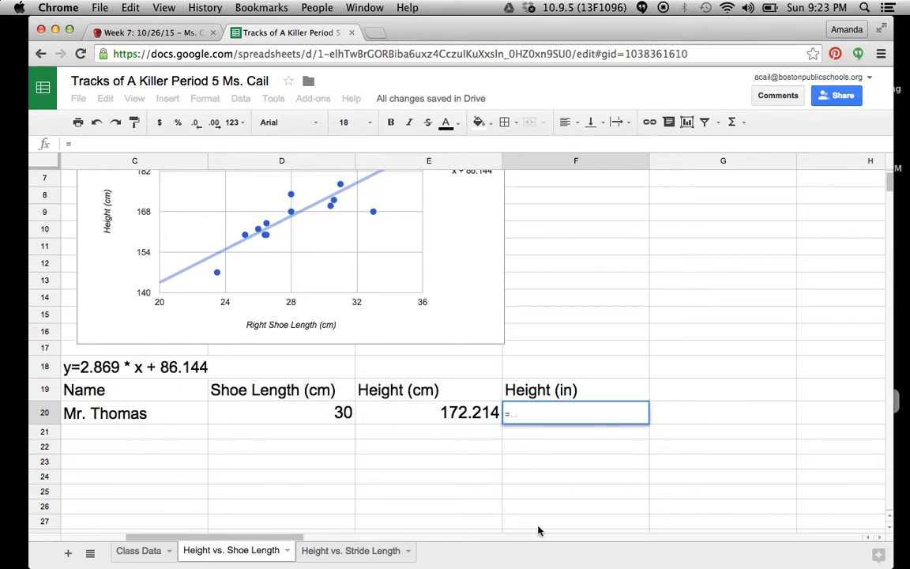
left_click(490, 413)
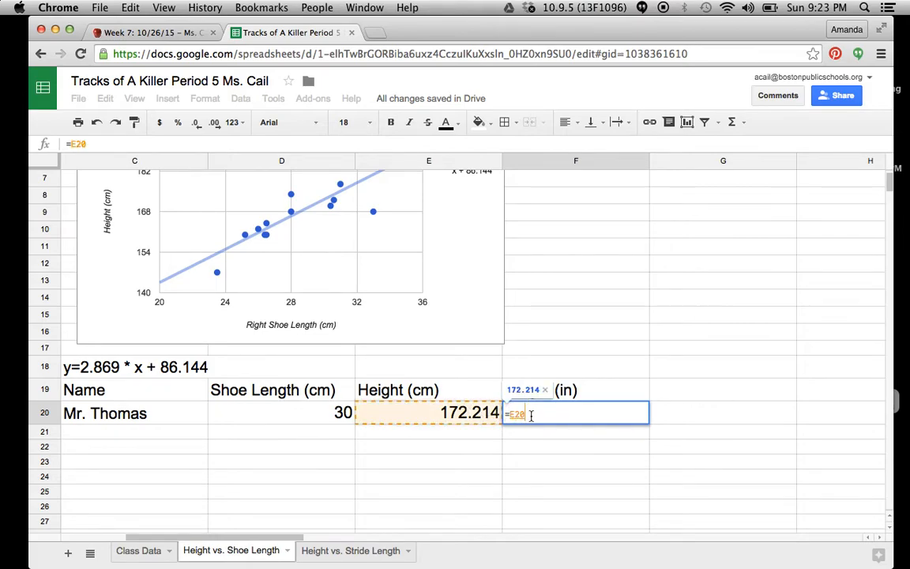
type("/2.54")
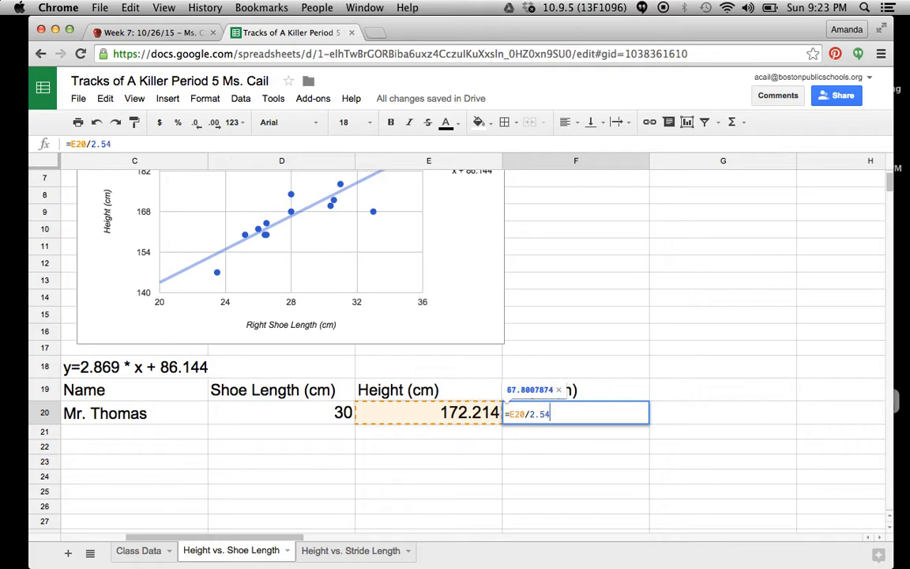
key("Return")
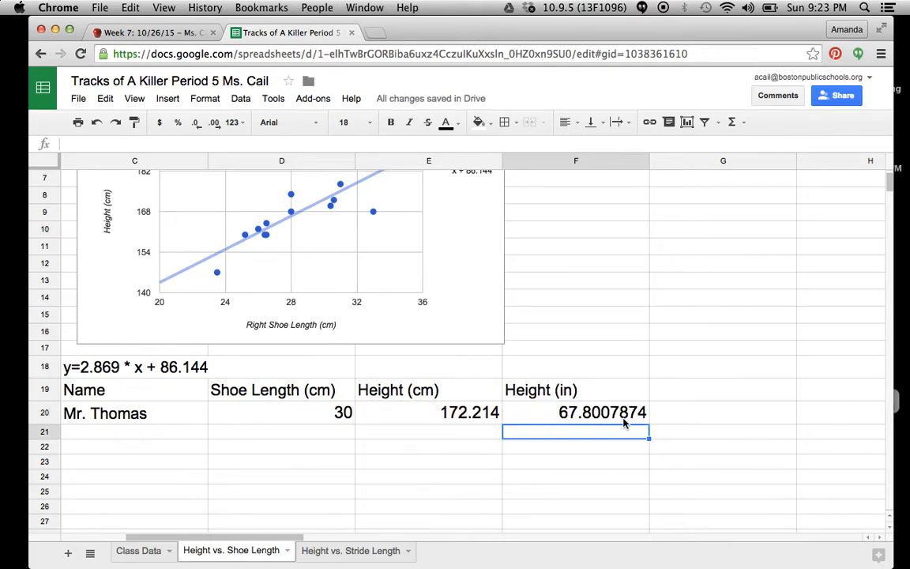
Add the header Height (feet and inches) in cell G19.
left_click(702, 397)
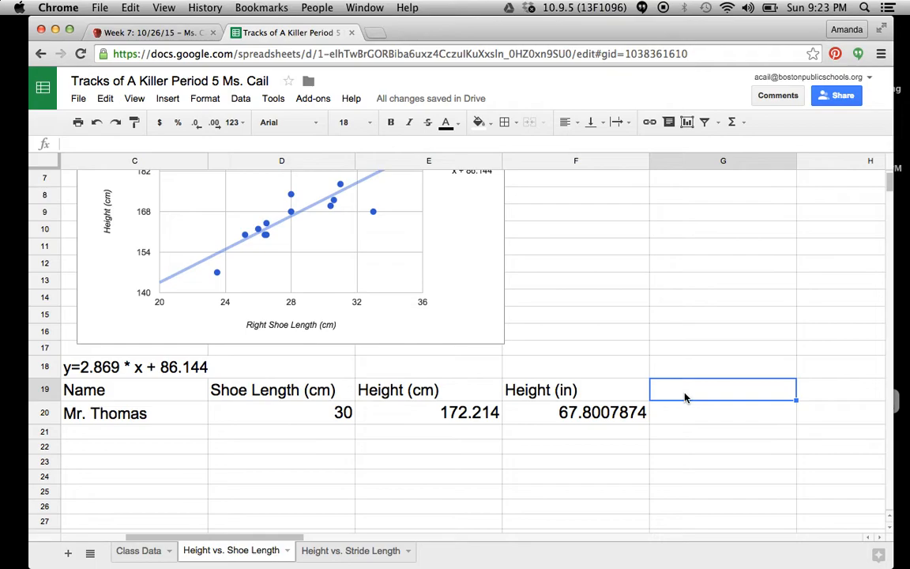
type("Hei")
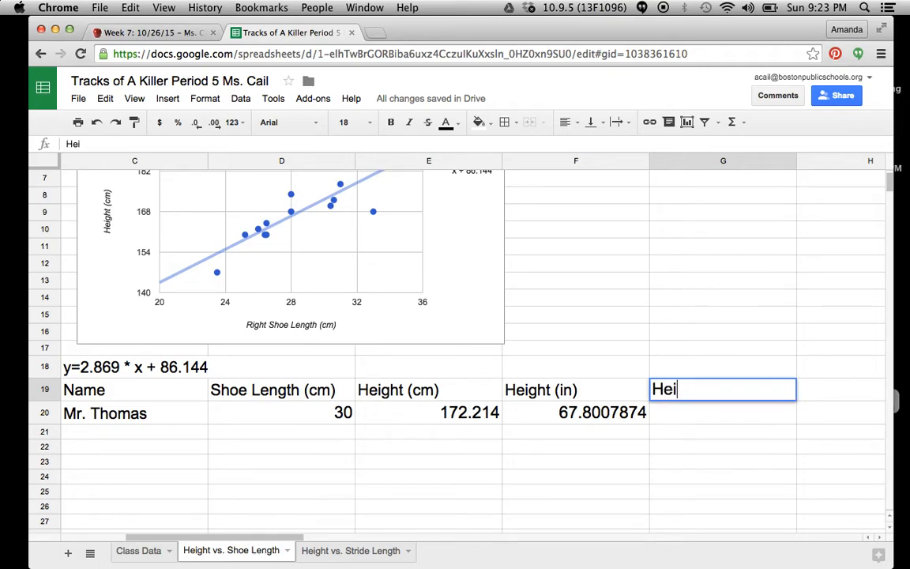
type("ght (fe")
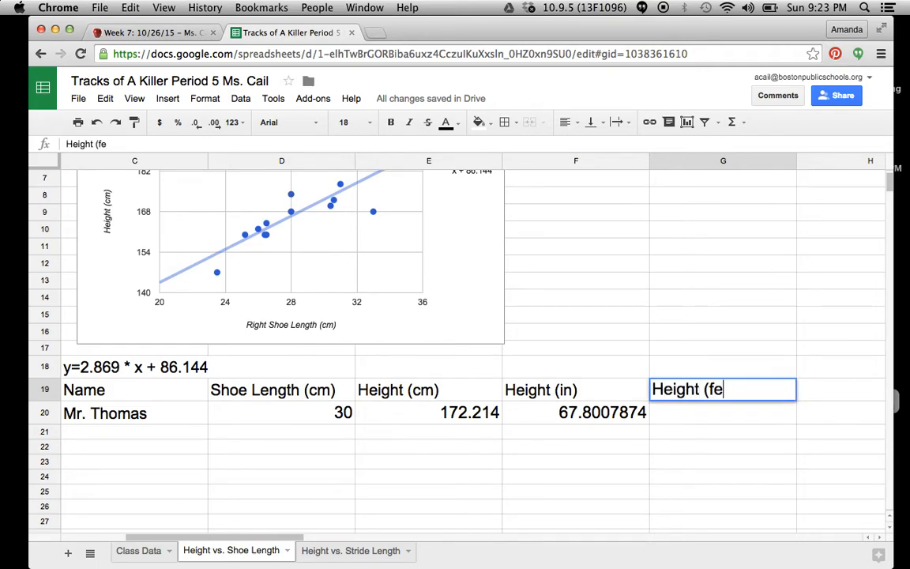
type("et and inches)")
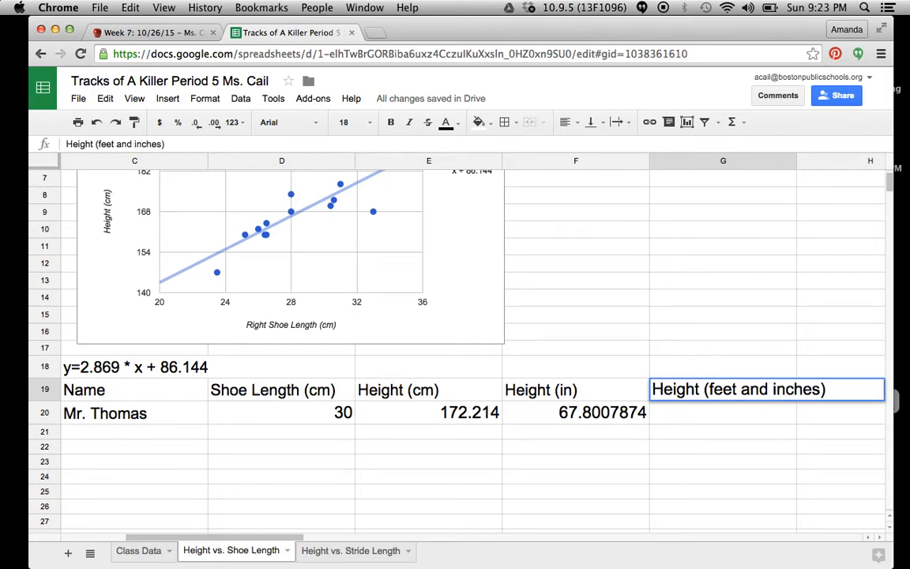
key("Return")
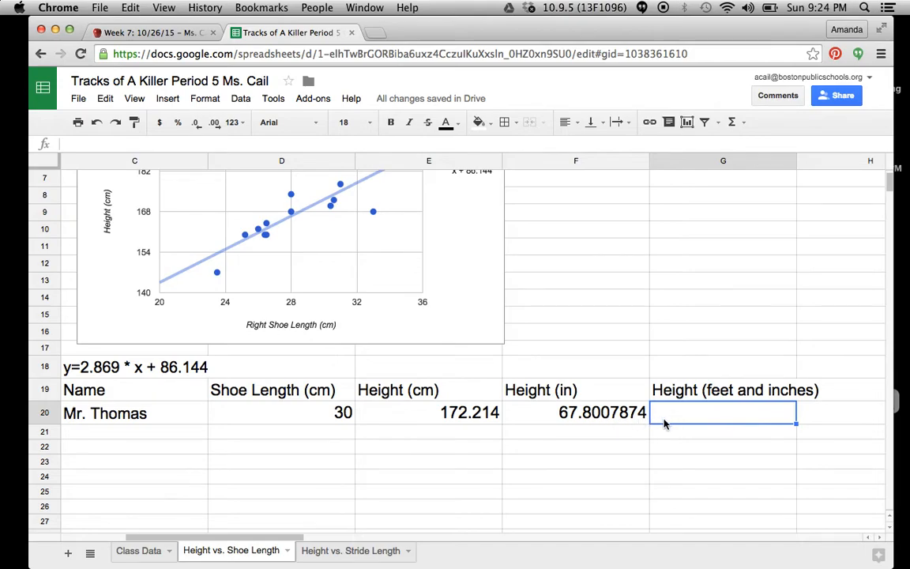
Enter the height as 5 ft 7.8 in in cell G20.
type("5 ft")
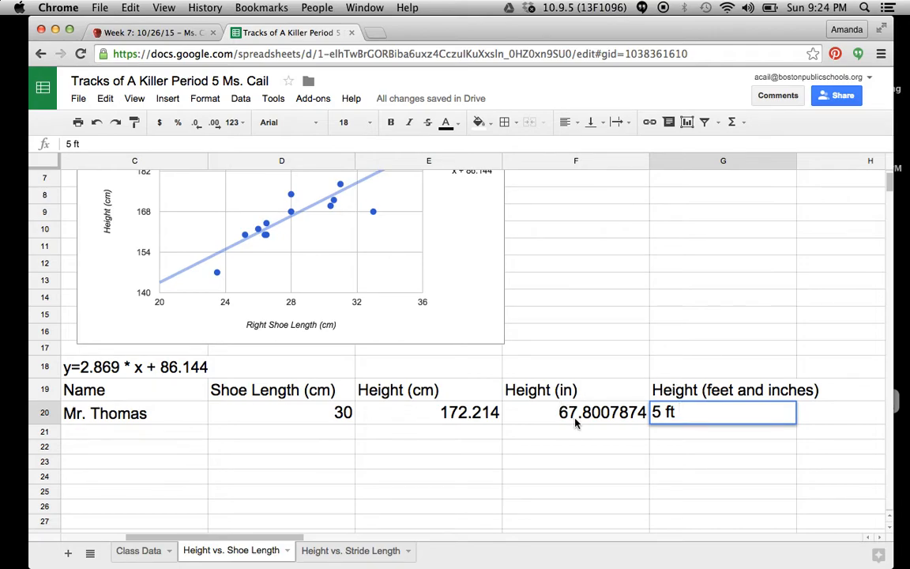
type(" 7.8 im")
key("BackSpace")
type("n")
key("Return")
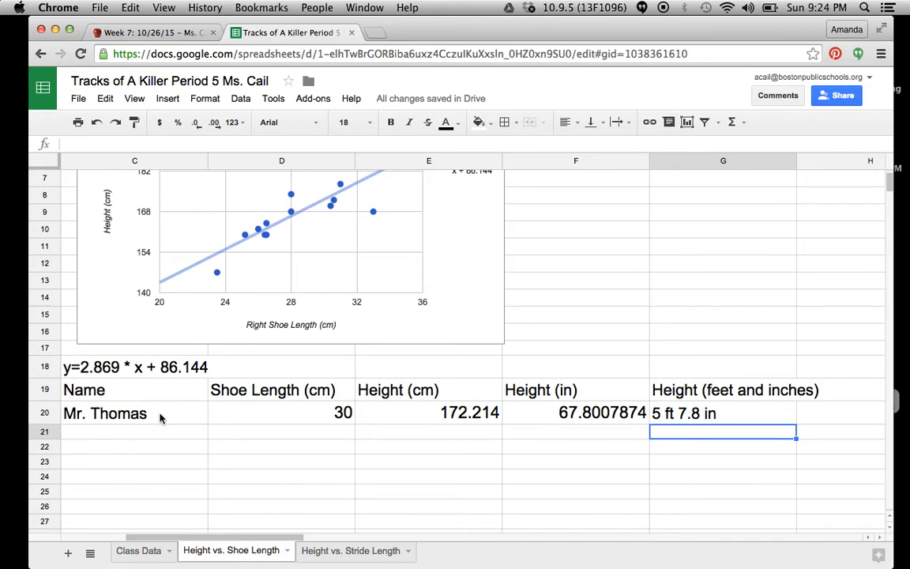
scroll(163, 412, "left", 3)
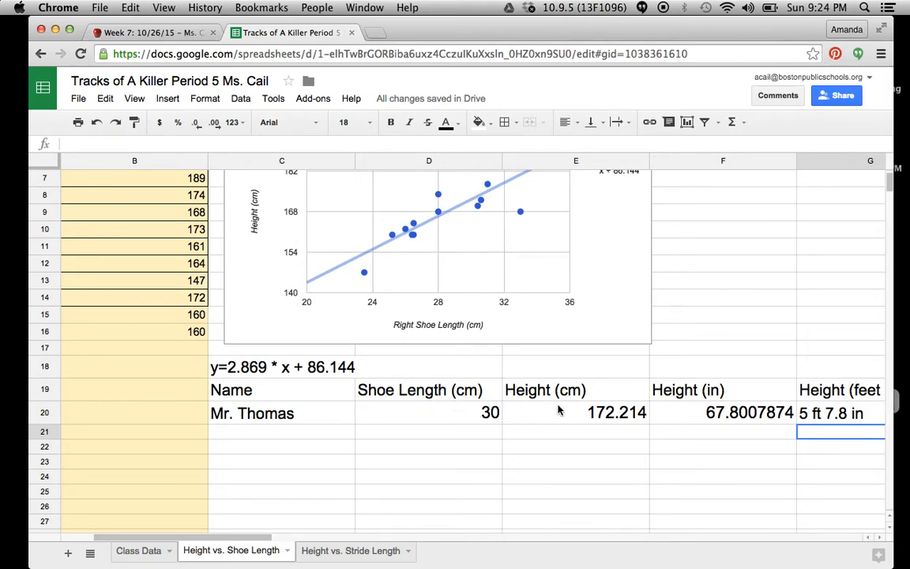
left_click(830, 417)
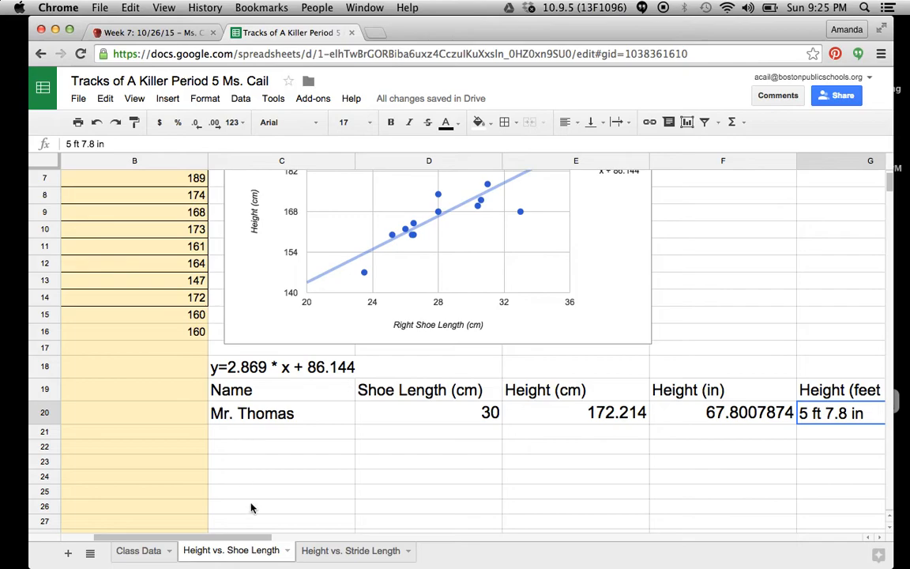
Review the chart and trendline equation on the Height vs. Stride Length sheet, and return to the Height vs. Shoe Length sheet.
left_click(305, 549)
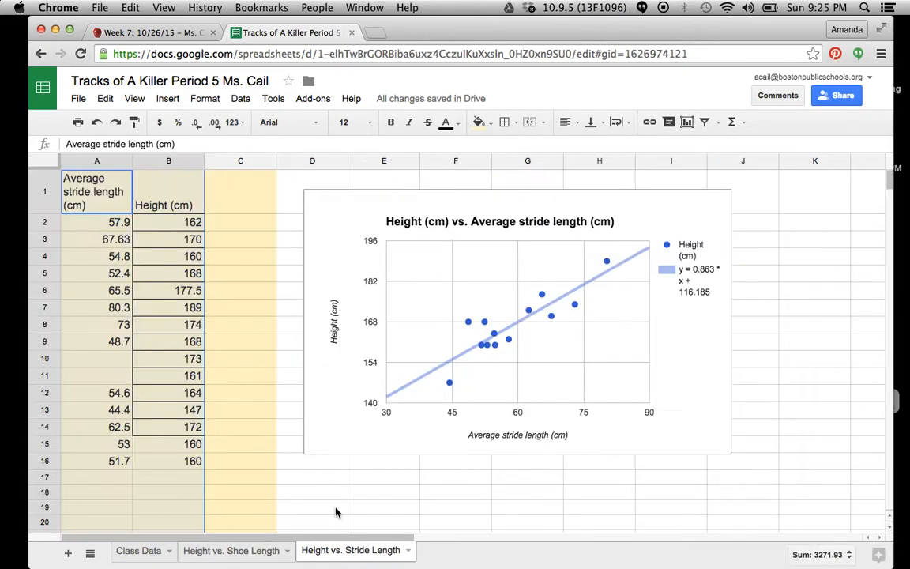
left_click(596, 278)
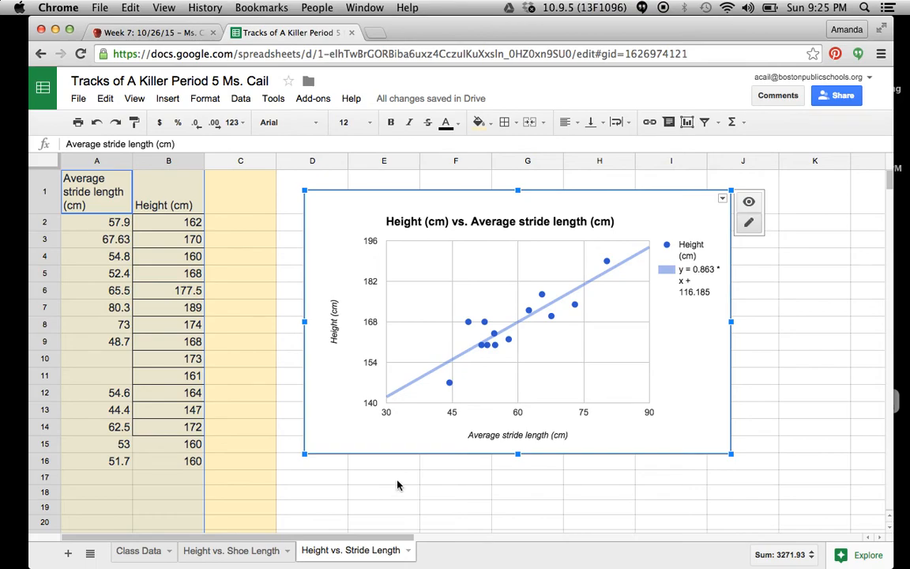
left_click(250, 559)
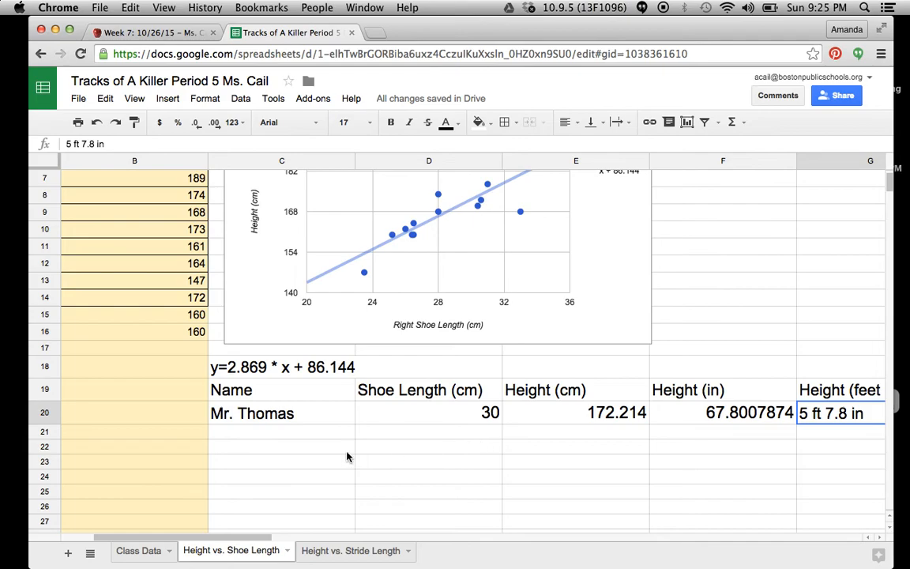
Fill the Height (cm) formula from E20 down through E24 and check the copied formula in E21.
left_click(463, 413)
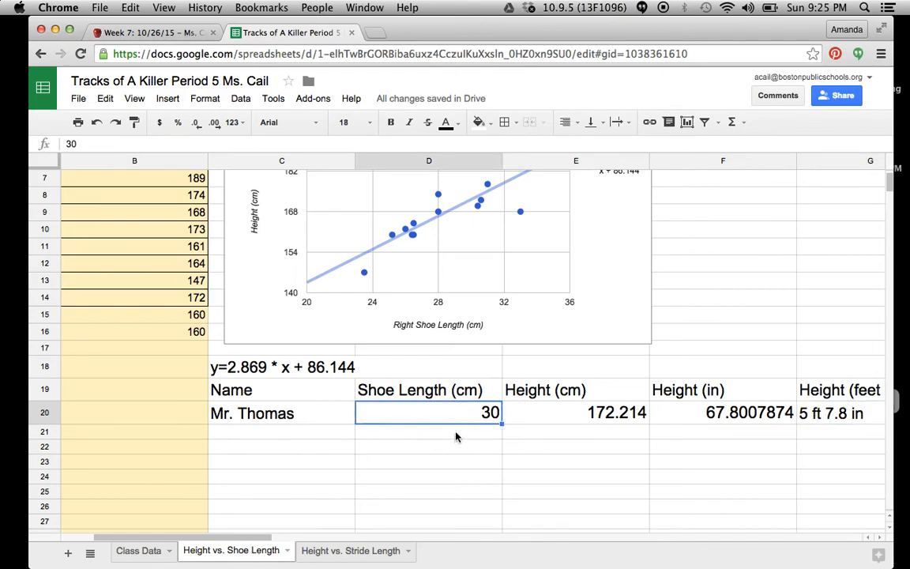
left_click(581, 413)
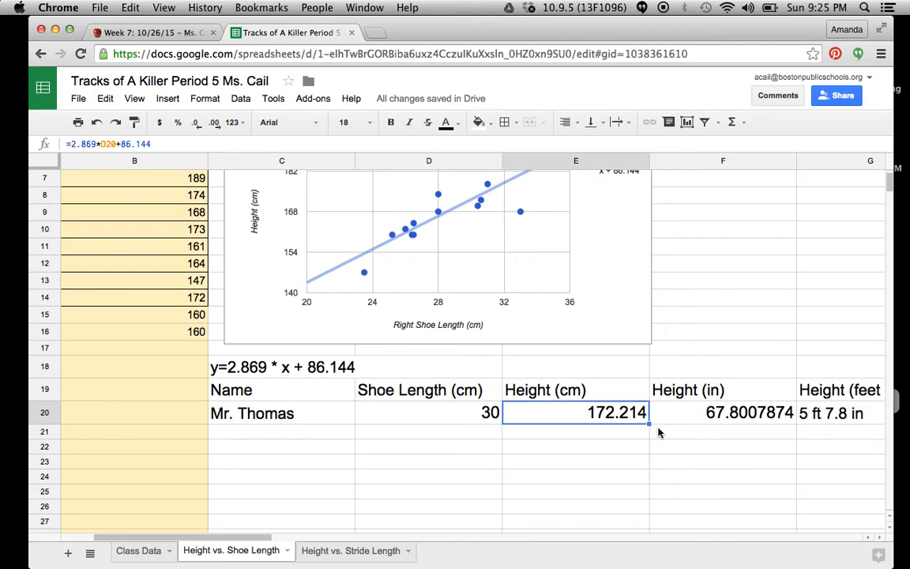
left_click_drag(648, 424, 649, 487)
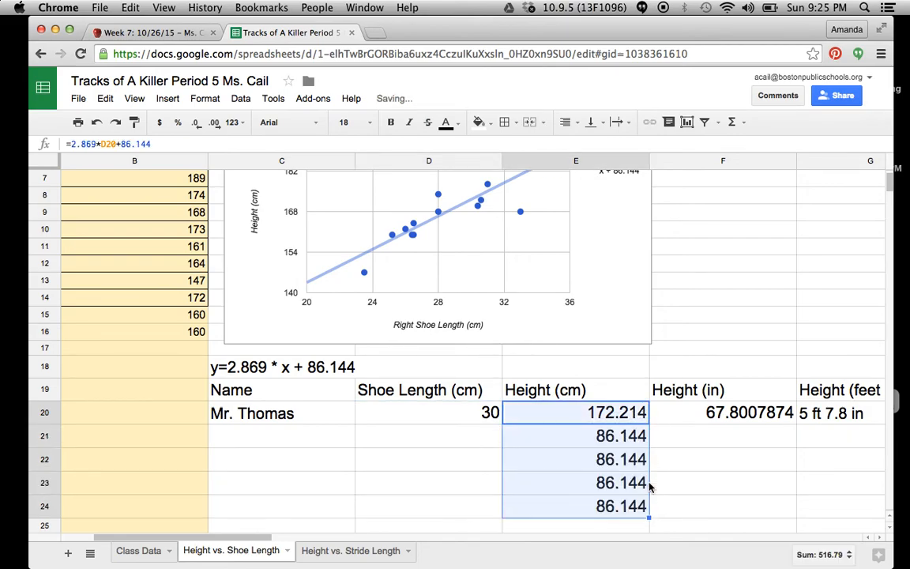
left_click(589, 436)
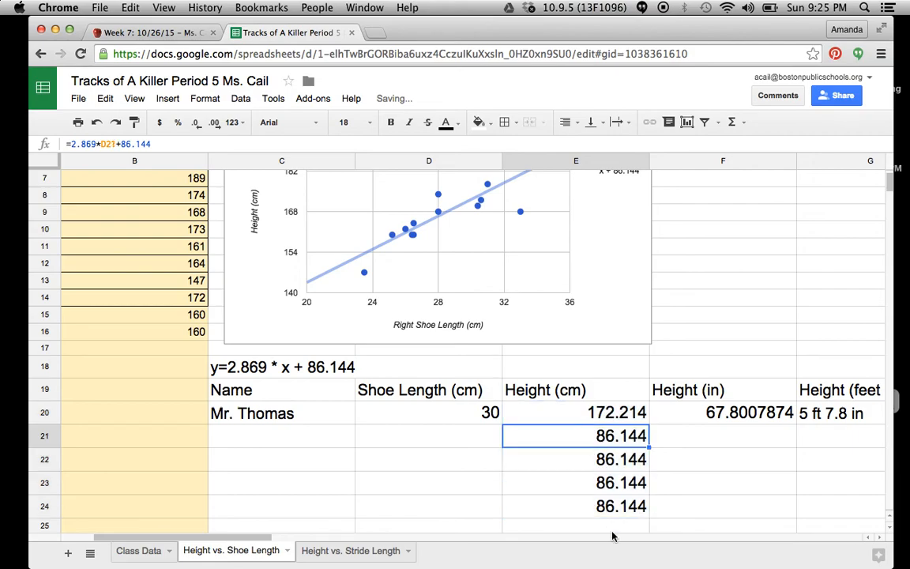
Enter a shoe length of 25 in cell D21 for the second row's height calculation.
left_click(465, 431)
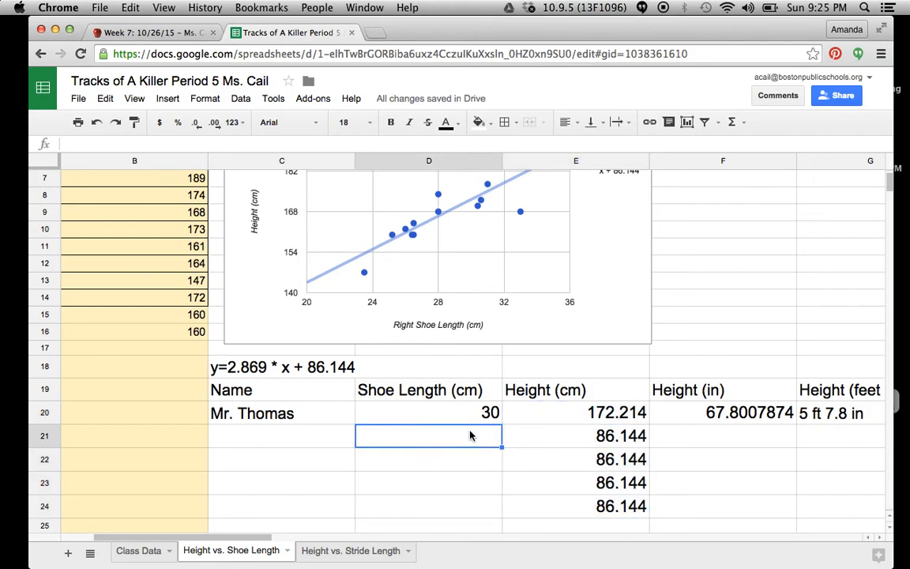
left_click(557, 440)
left_click(465, 439)
left_click(585, 430)
left_click(478, 434)
type("25")
key("Return")
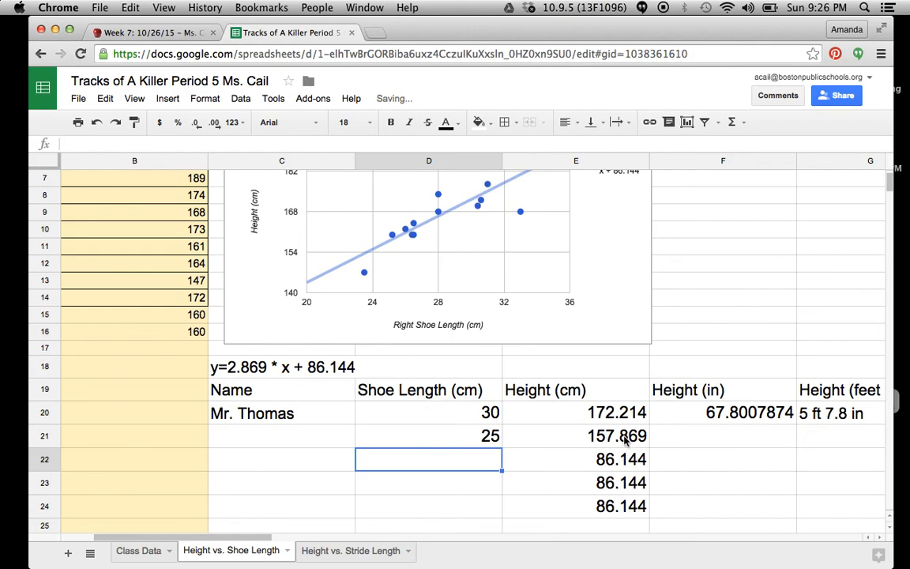